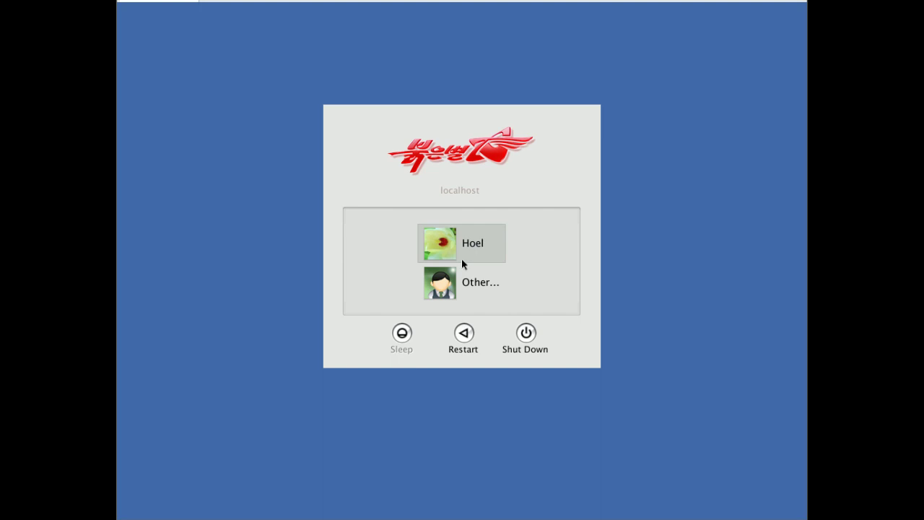
Step: Log in by choosing the user account and entering the account password, retrying after the first attempt
left_click(463, 257)
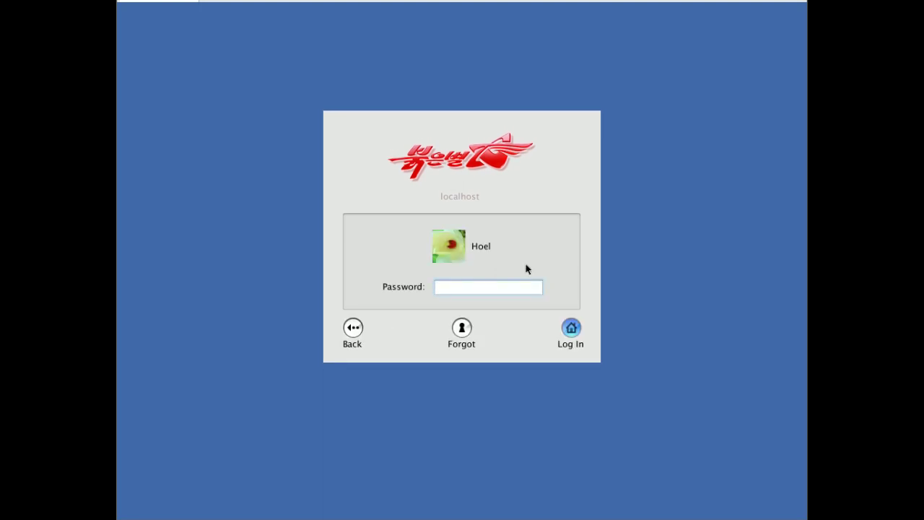
key("Return")
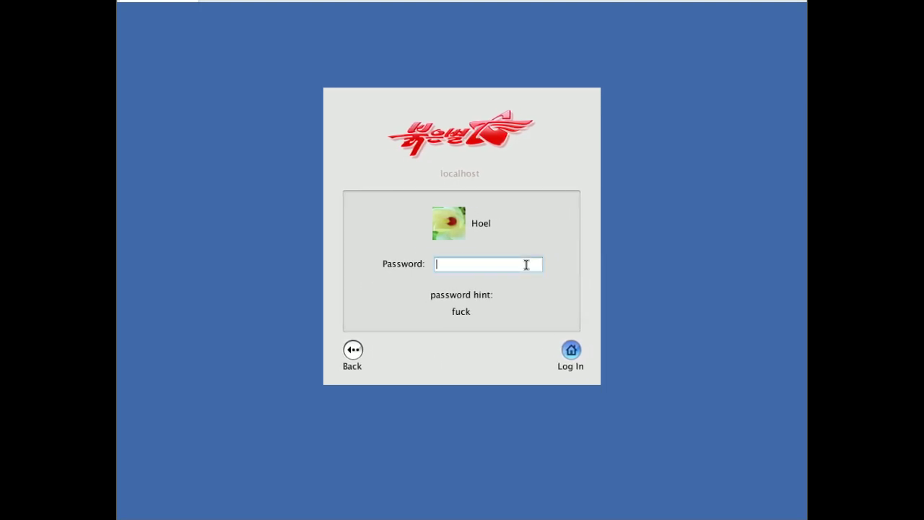
key("Return")
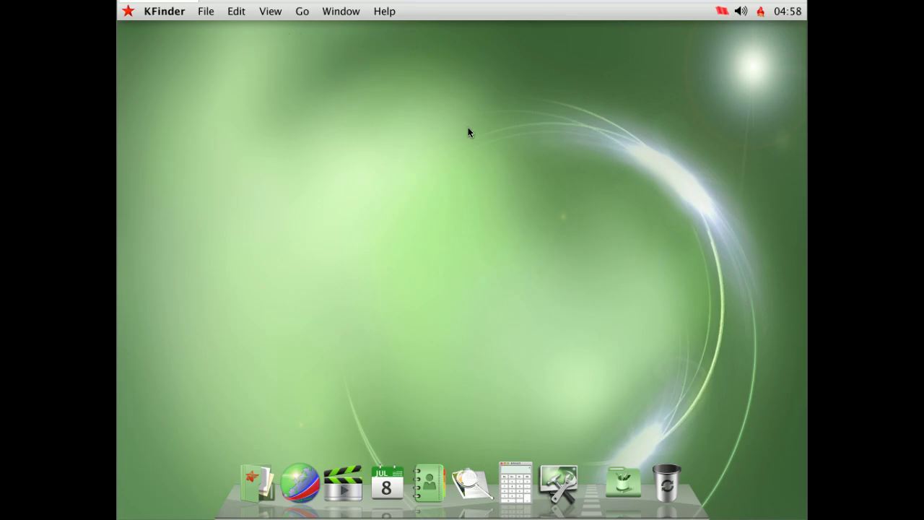
left_click_drag(468, 132, 513, 198)
left_click(349, 480)
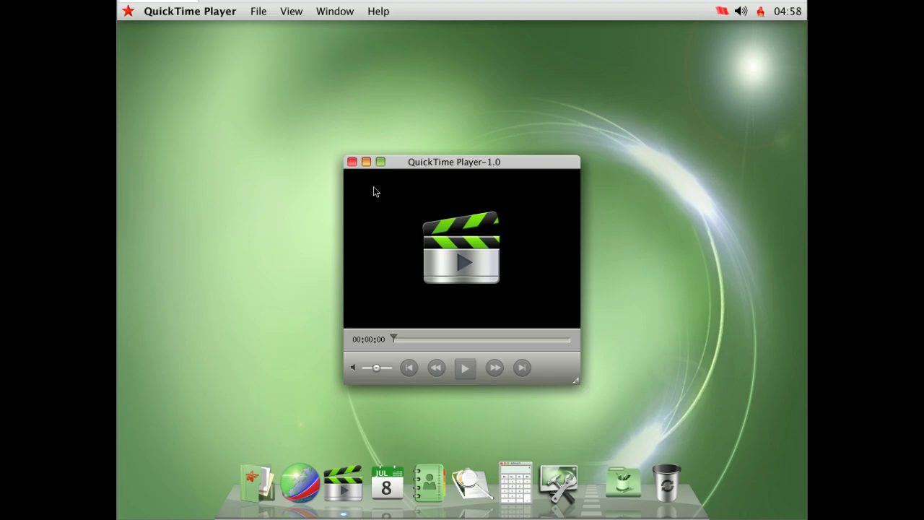
left_click(352, 165)
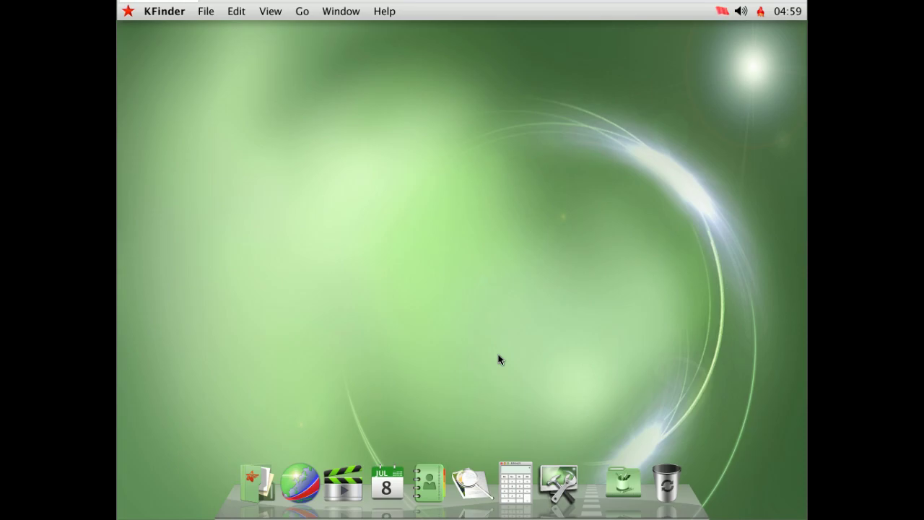
Step: Browse the Applications stack, then choose Change Desktop Background from the desktop's context menu
left_click(627, 476)
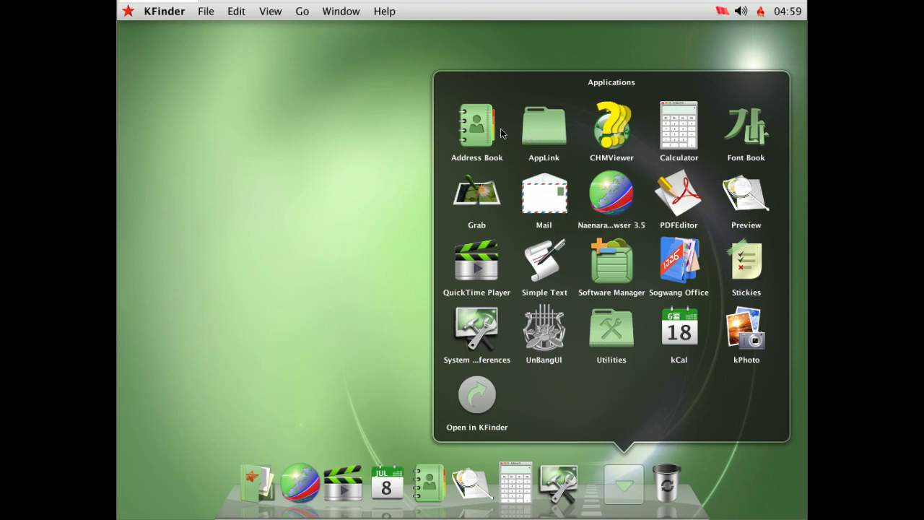
left_click(345, 165)
right_click(417, 145)
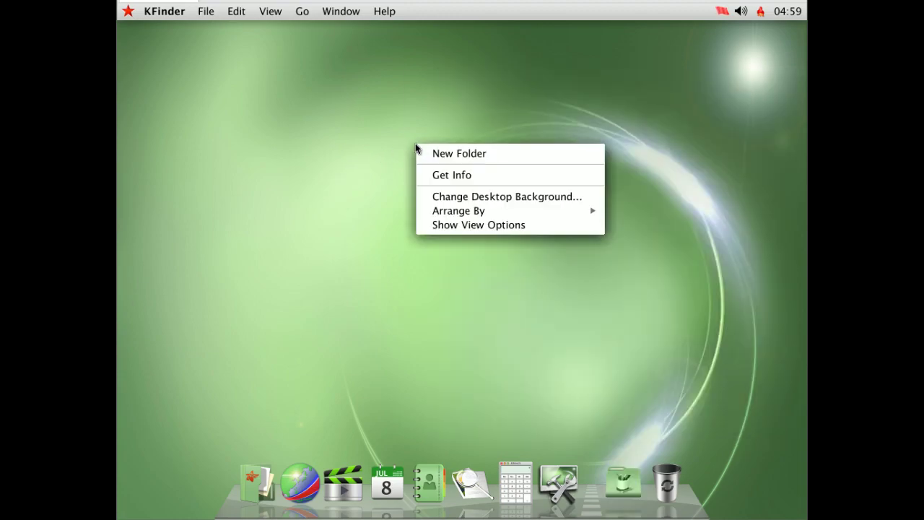
left_click(476, 197)
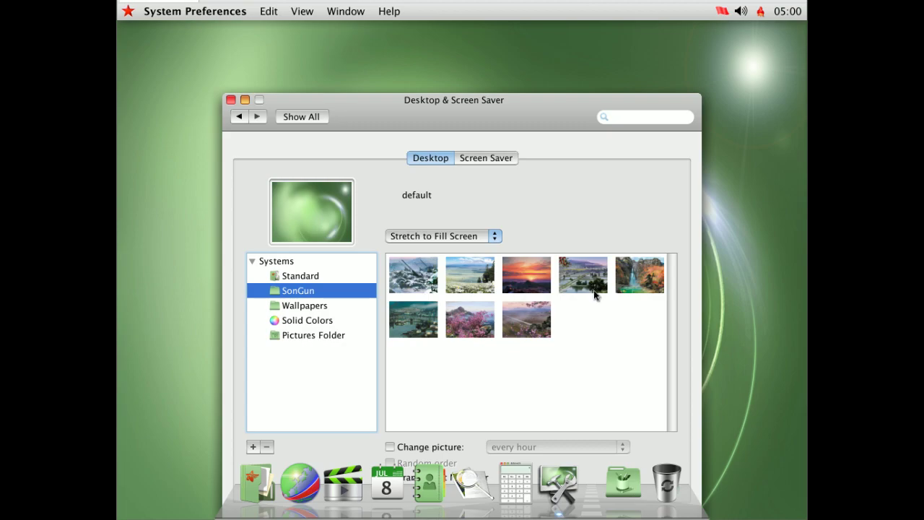
Step: Try Snow sight of Dabaksol and Scenary of Bomanri as wallpaper, settling on Echo of Ulim waterfall
left_click(415, 279)
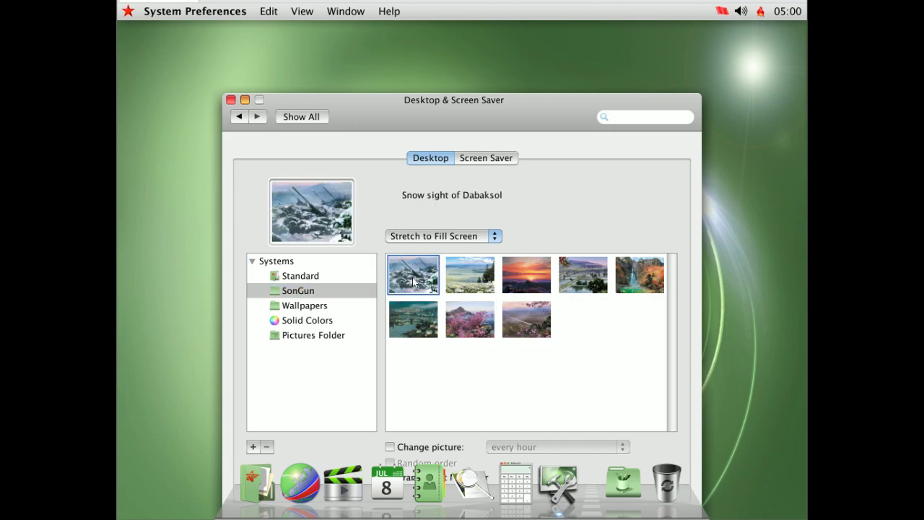
left_click_drag(519, 115, 549, 398)
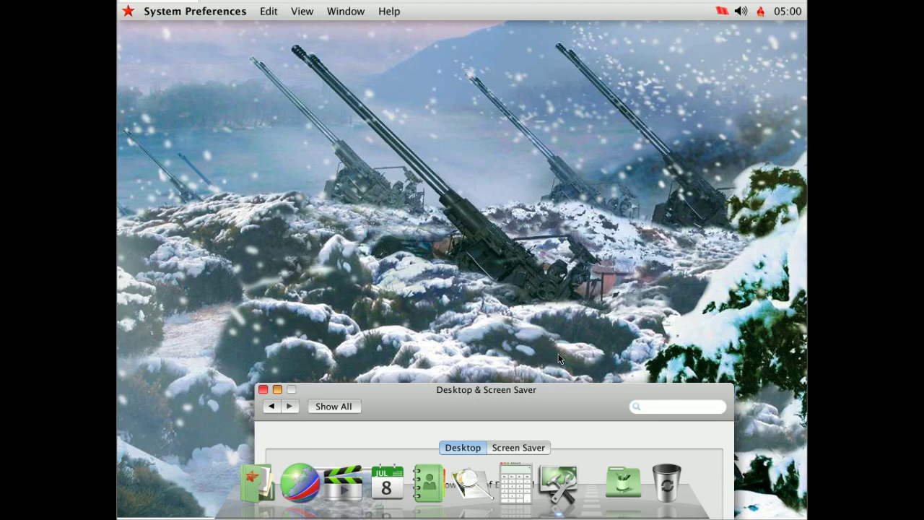
left_click_drag(577, 414, 534, 122)
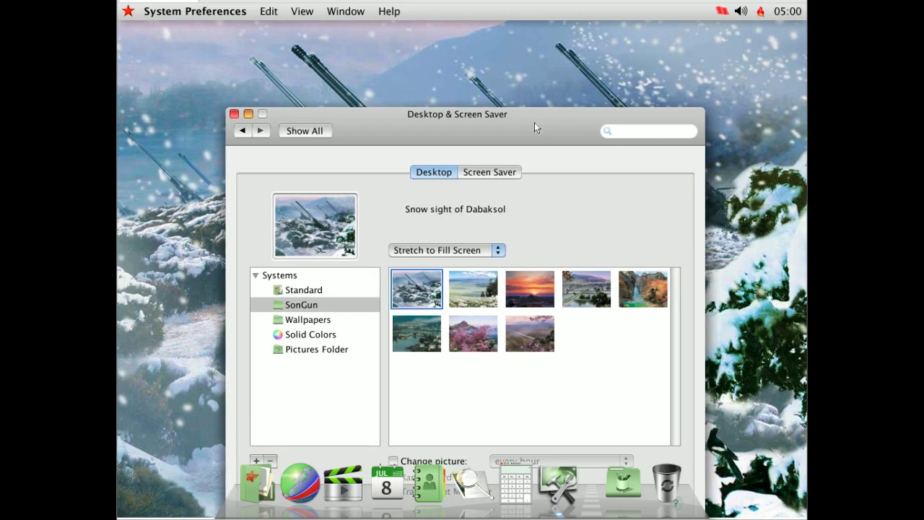
left_click(593, 303)
left_click_drag(497, 117, 627, 417)
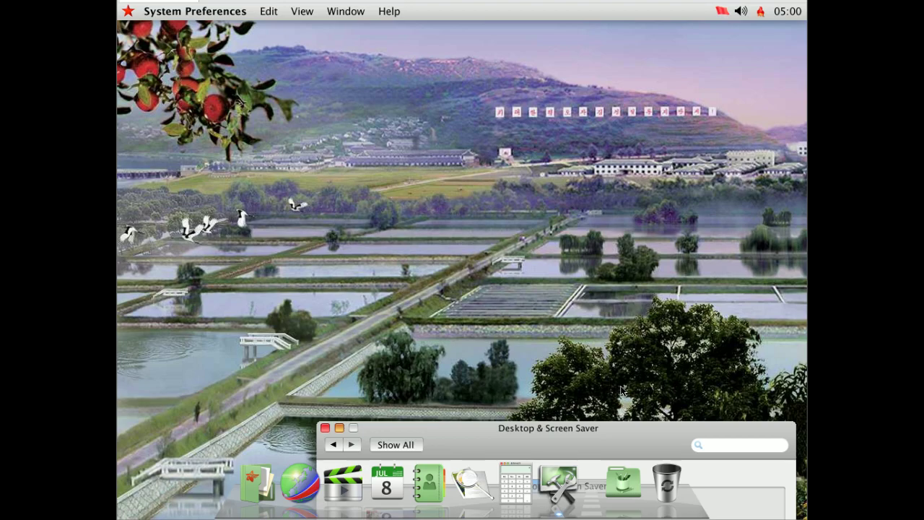
left_click_drag(640, 432, 608, 128)
left_click(691, 296)
left_click_drag(556, 142, 691, 432)
left_click(609, 413)
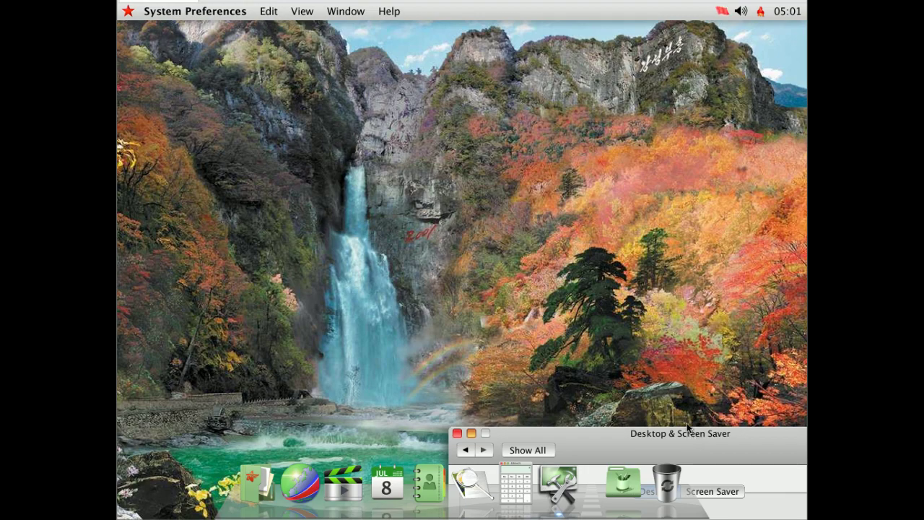
left_click(563, 343)
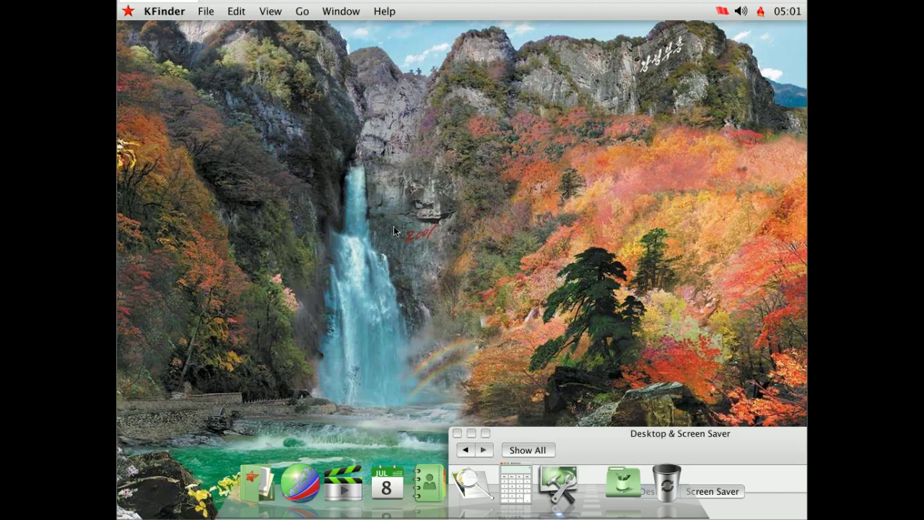
Step: Try the Royal azalea on CholLyong and Nightless city onside Jangja river wallpapers
left_click_drag(681, 437, 320, 348)
left_click(503, 295)
left_click(451, 332)
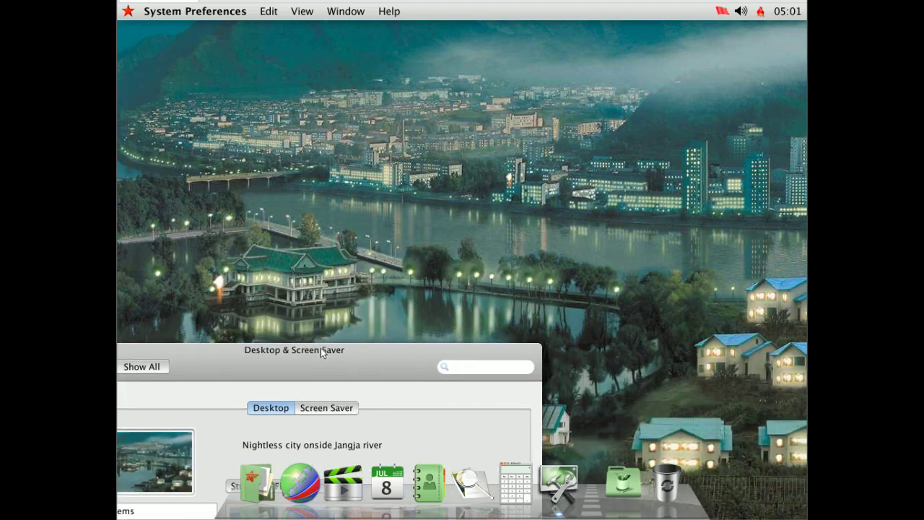
left_click_drag(464, 350, 385, 374)
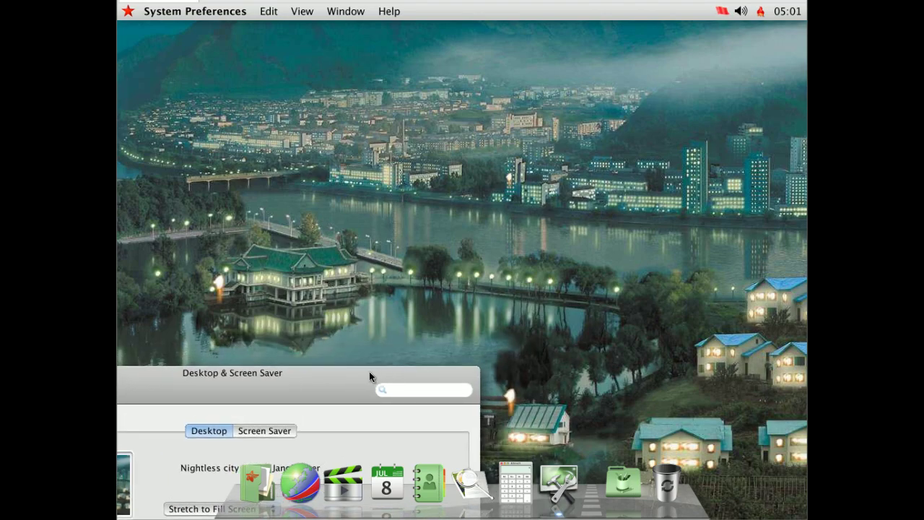
left_click_drag(350, 376, 599, 130)
Step: Try Skyline of field Handre, then set Potato flower sea of Daehongdan as wallpaper
left_click(551, 345)
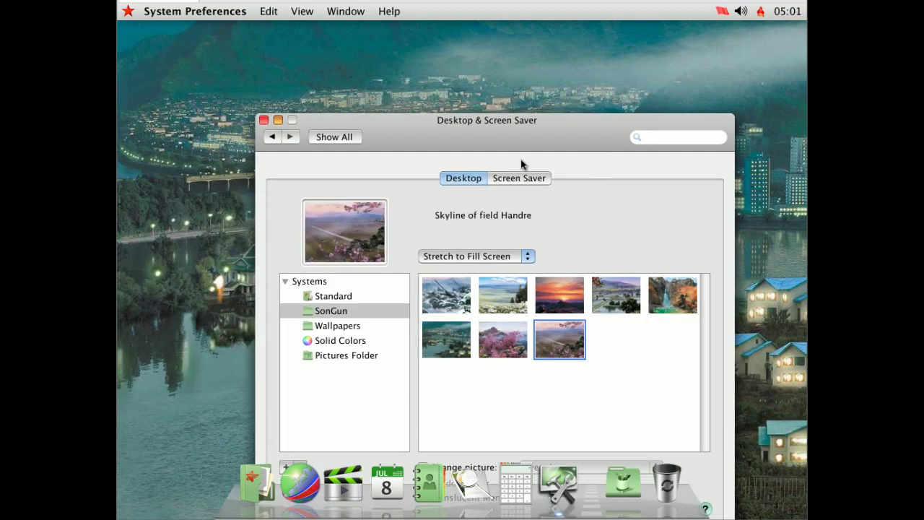
left_click_drag(524, 135, 638, 406)
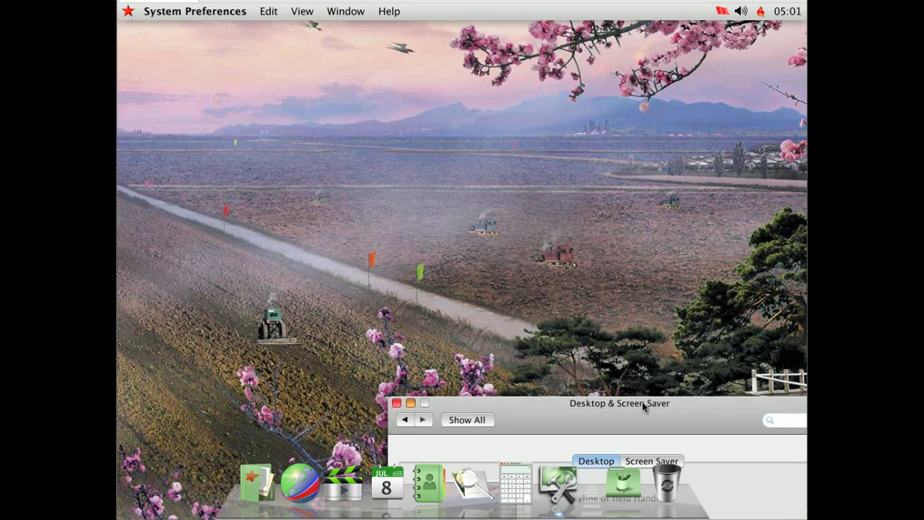
left_click(560, 349)
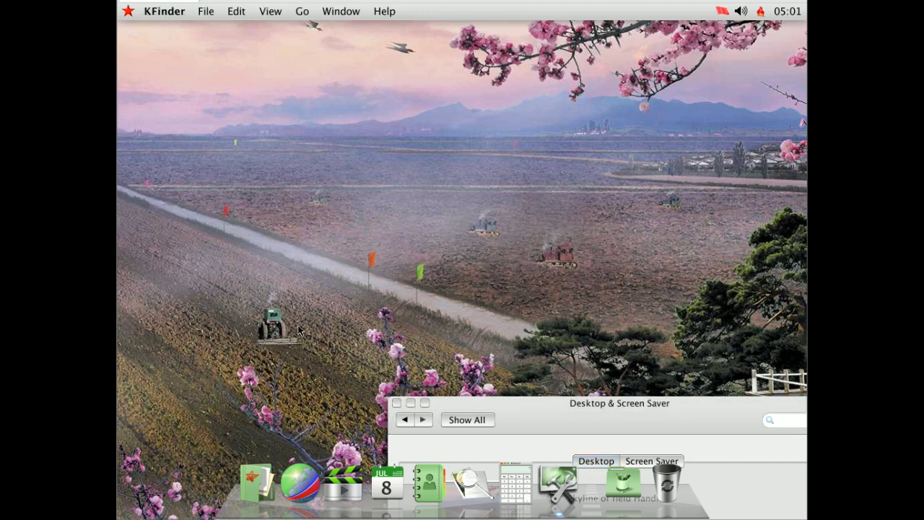
left_click_drag(542, 408, 685, 447)
left_click(570, 368)
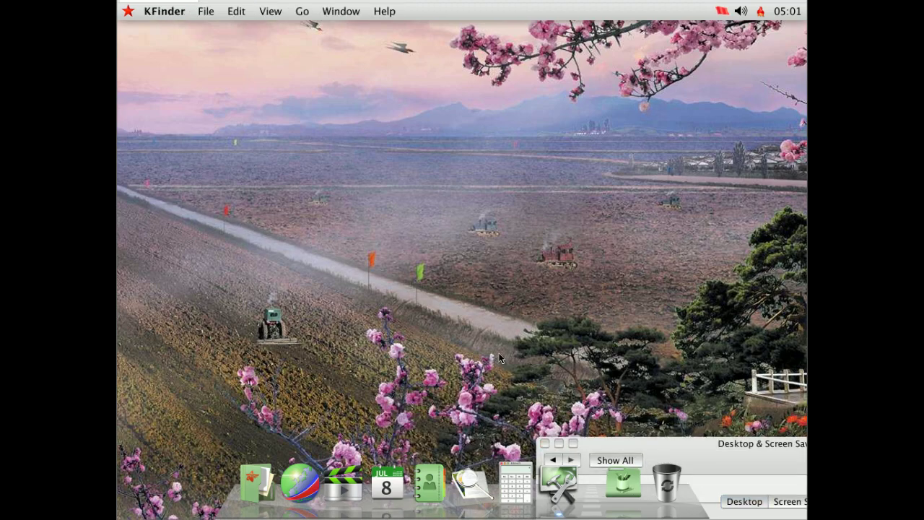
left_click_drag(619, 270, 454, 286)
left_click_drag(752, 453, 516, 163)
left_click(546, 331)
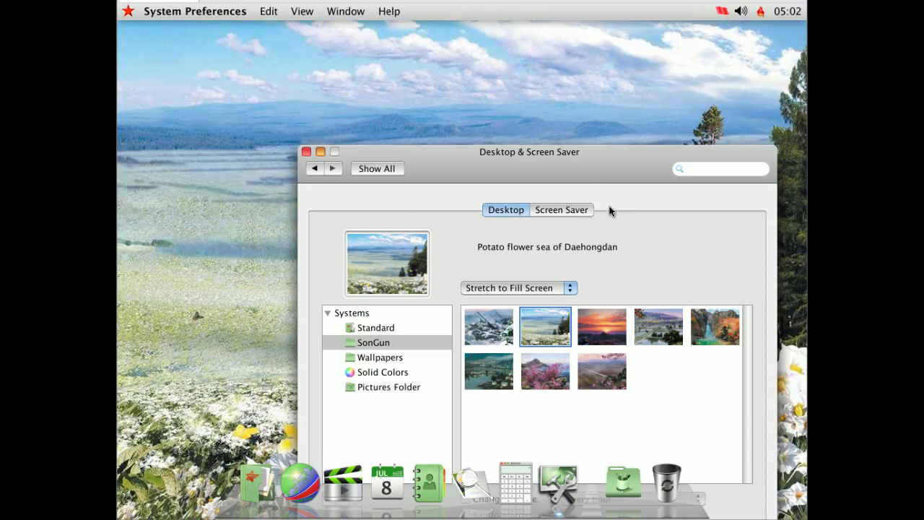
left_click_drag(575, 159, 473, 85)
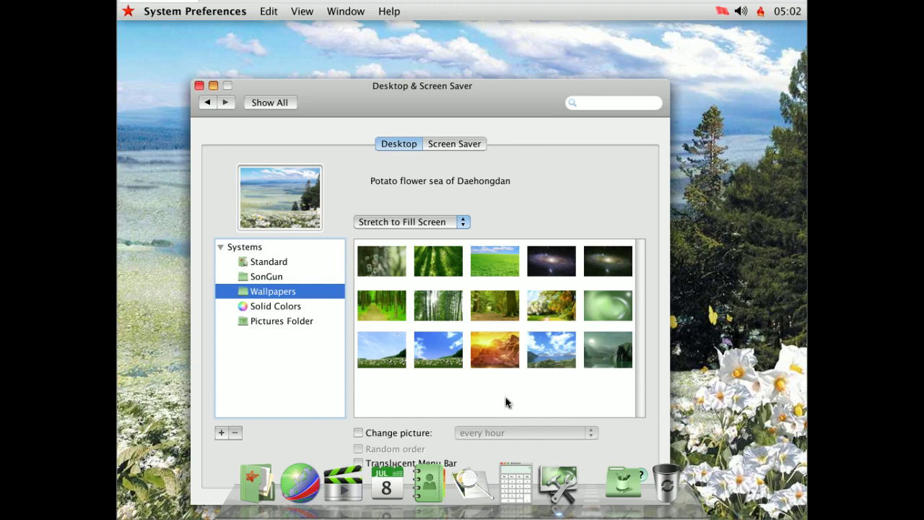
Step: Set the galaxy picture Background04 as wallpaper and view it on the desktop
left_click(542, 272)
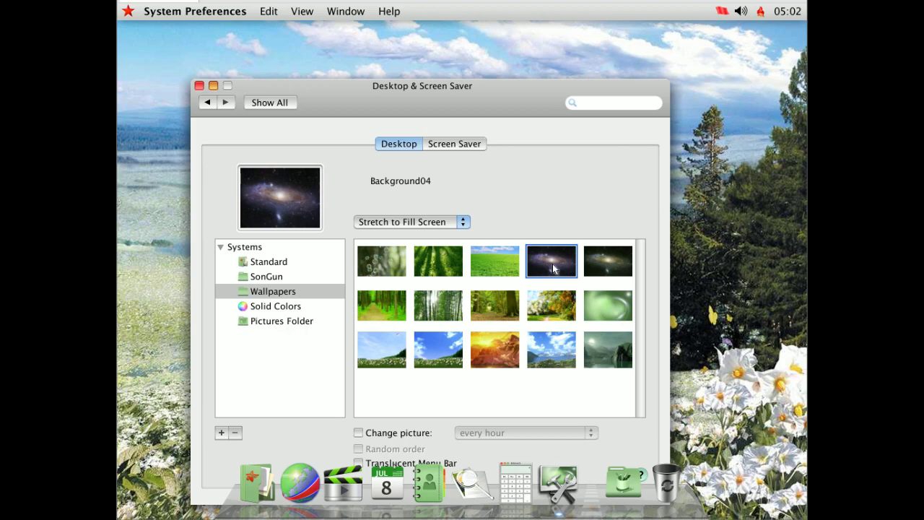
left_click_drag(502, 86, 497, 390)
left_click_drag(689, 348, 605, 254)
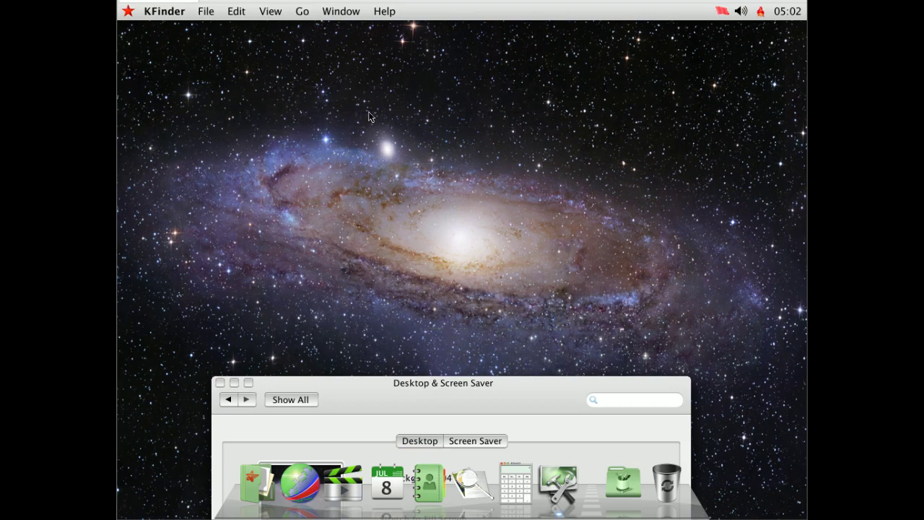
left_click(551, 388)
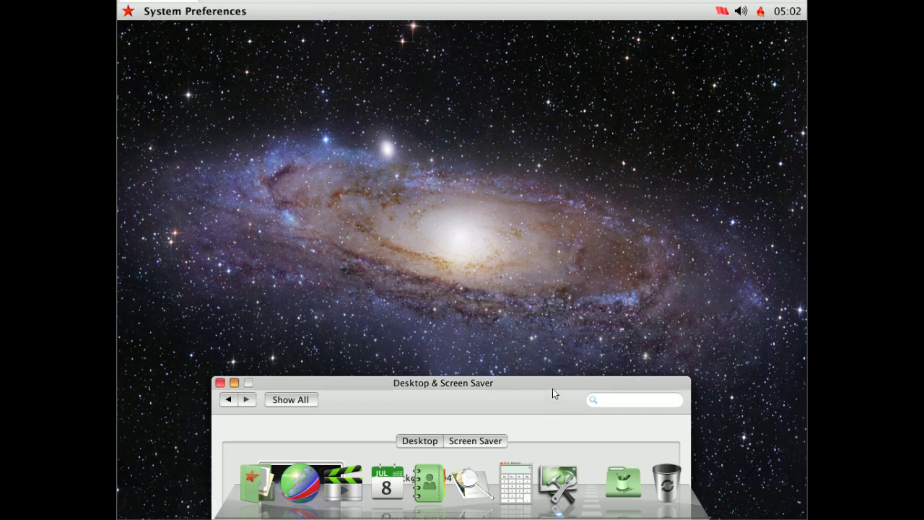
left_click_drag(551, 388, 557, 232)
left_click_drag(545, 187, 546, 130)
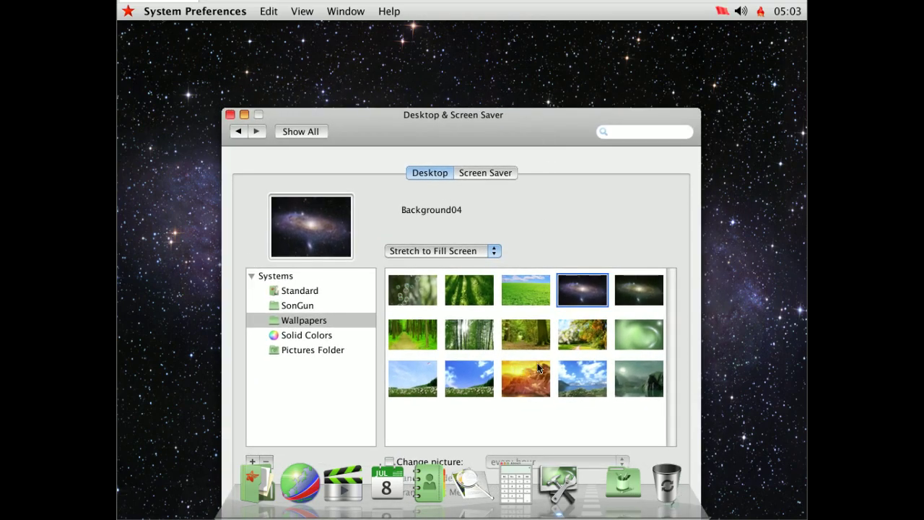
Step: Switch the wallpaper to the green field Background03 and view it
left_click(520, 285)
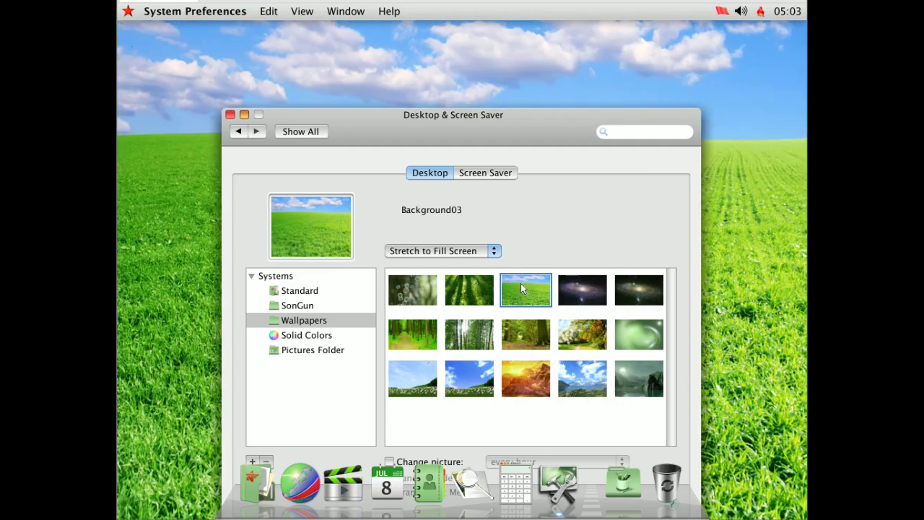
left_click_drag(499, 121, 529, 384)
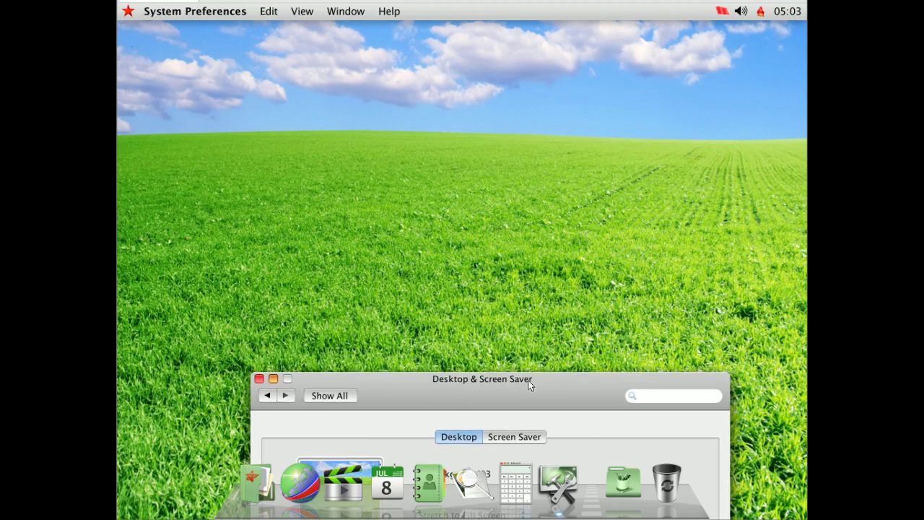
left_click_drag(529, 384, 593, 390)
left_click_drag(691, 277, 700, 317)
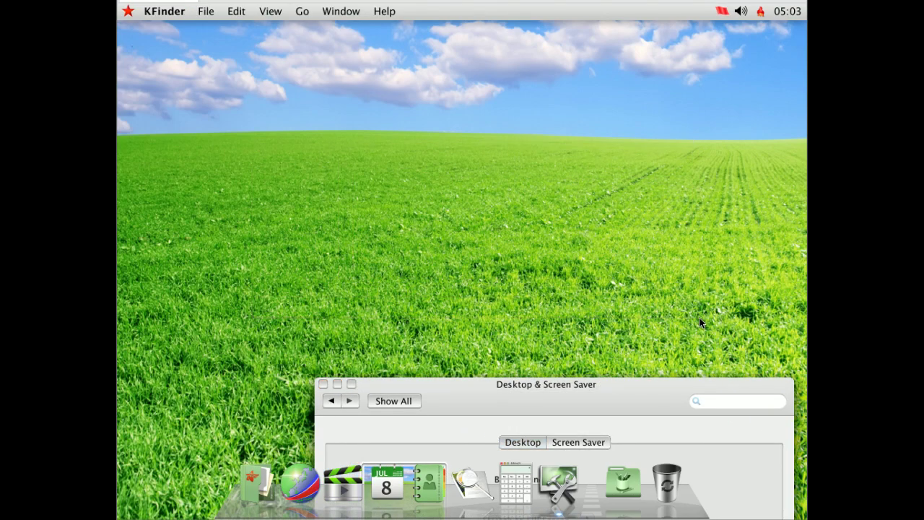
left_click_drag(637, 396, 533, 87)
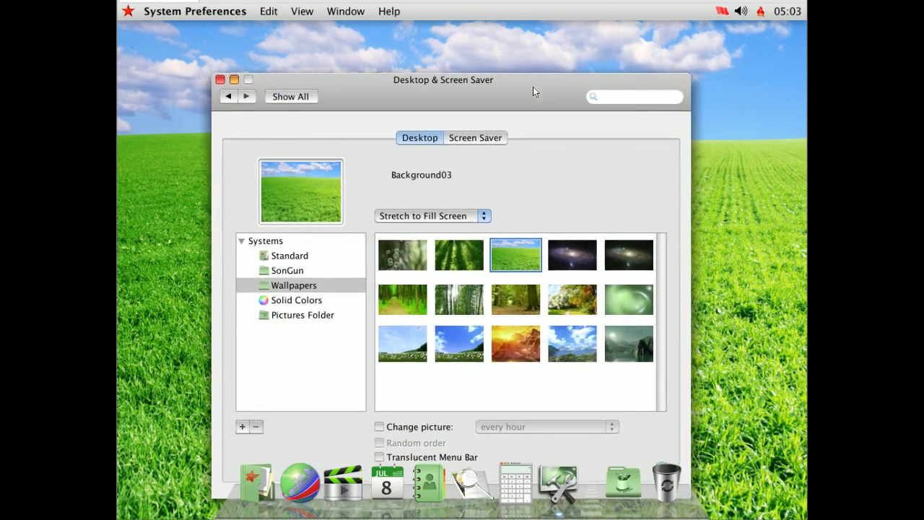
Step: Preview Landscape and Blue sky, then set Lake chon on the top of Mt.Paektu
left_click(616, 350)
left_click(590, 355)
left_click(518, 353)
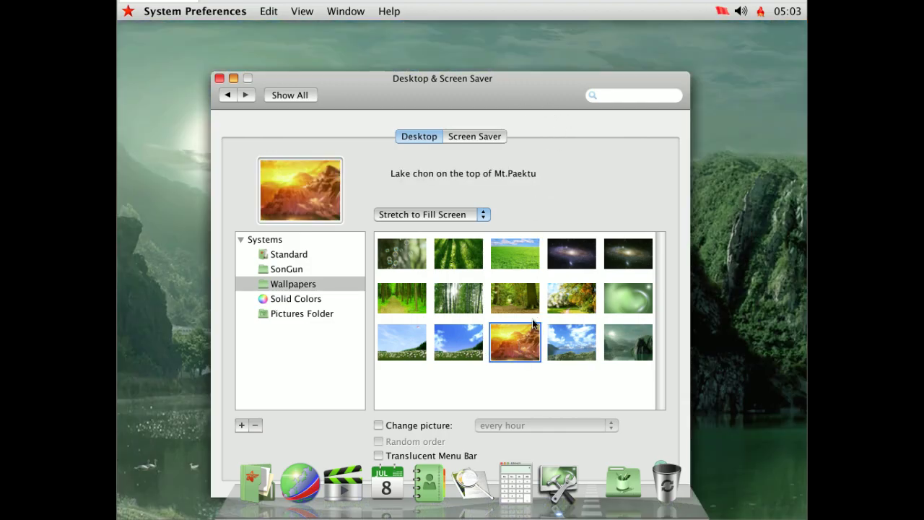
left_click_drag(512, 82, 455, 114)
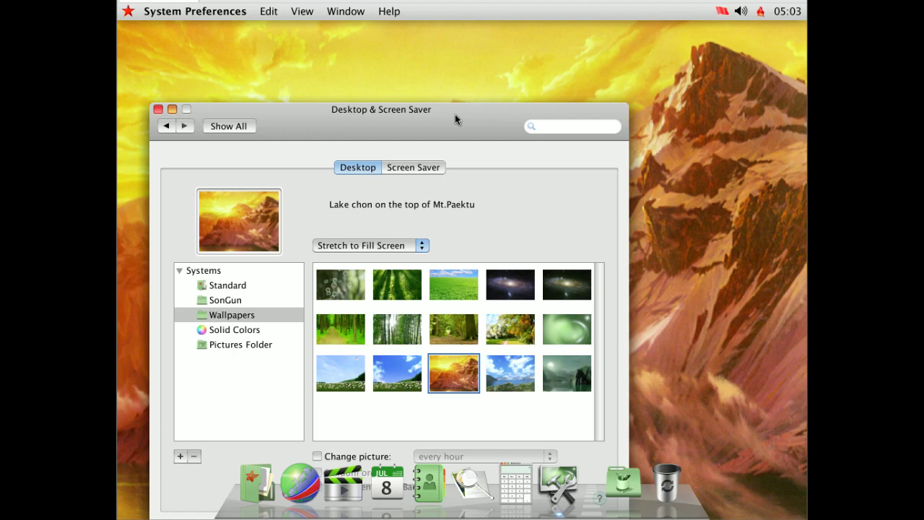
left_click_drag(455, 114, 485, 108)
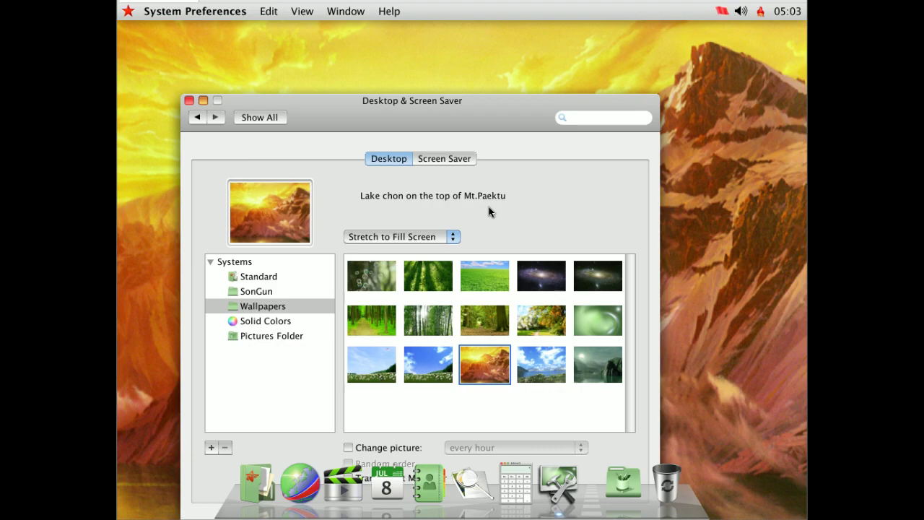
Step: Compare the Dandelion and Fly higherly wallpapers, settling on Dandelion
left_click(428, 370)
left_click(370, 368)
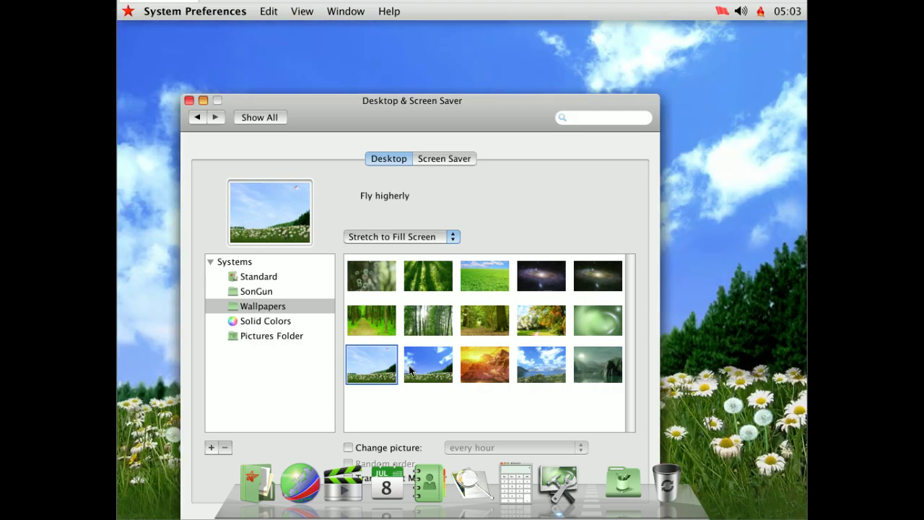
left_click(409, 367)
left_click(369, 362)
left_click(405, 366)
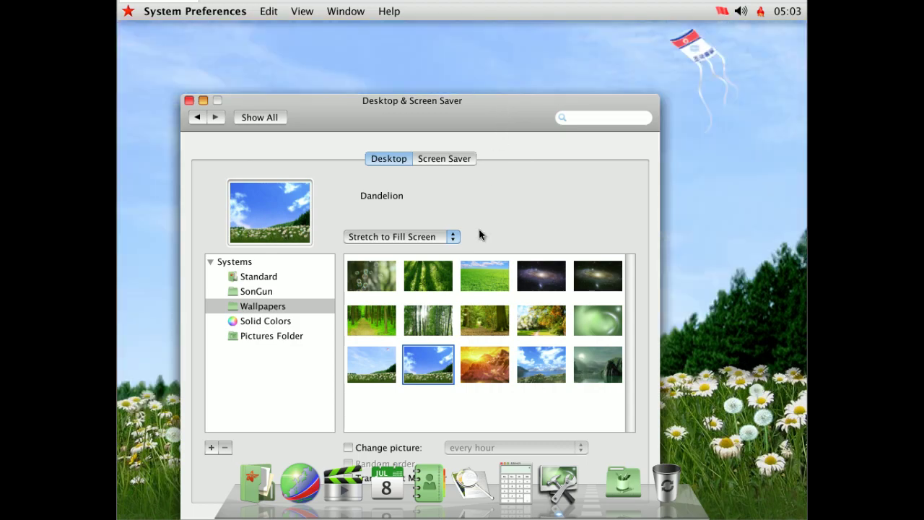
left_click_drag(509, 128, 508, 61)
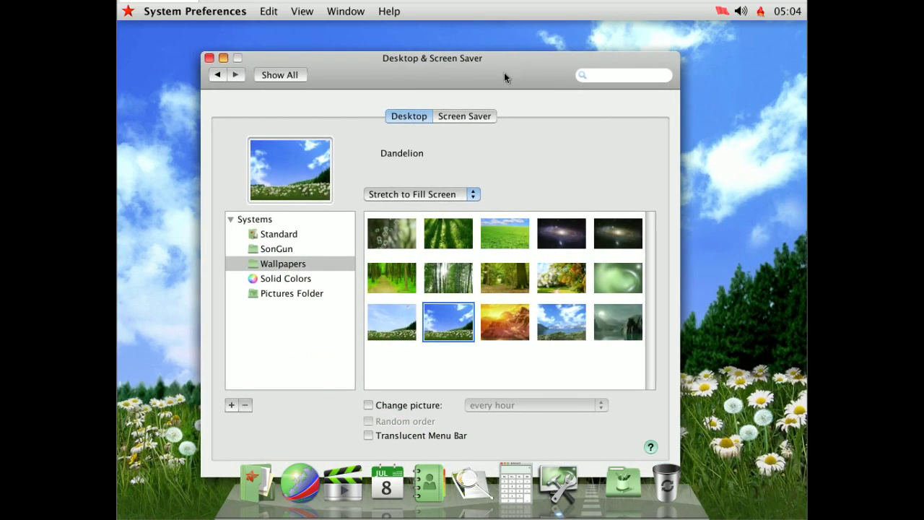
Step: Set forest Background06, then preview Background02, 03, 04, the default, Background09 and Background08
left_click(409, 282)
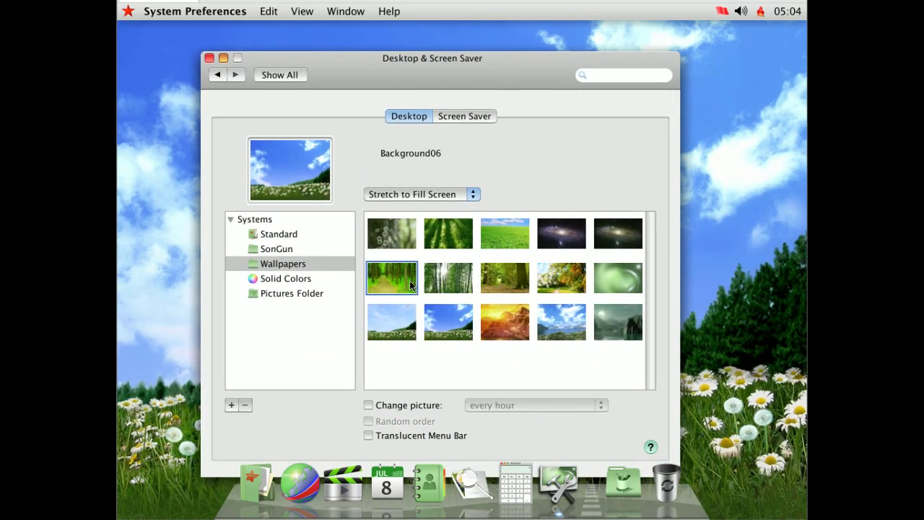
left_click_drag(516, 71, 490, 79)
left_click(451, 266)
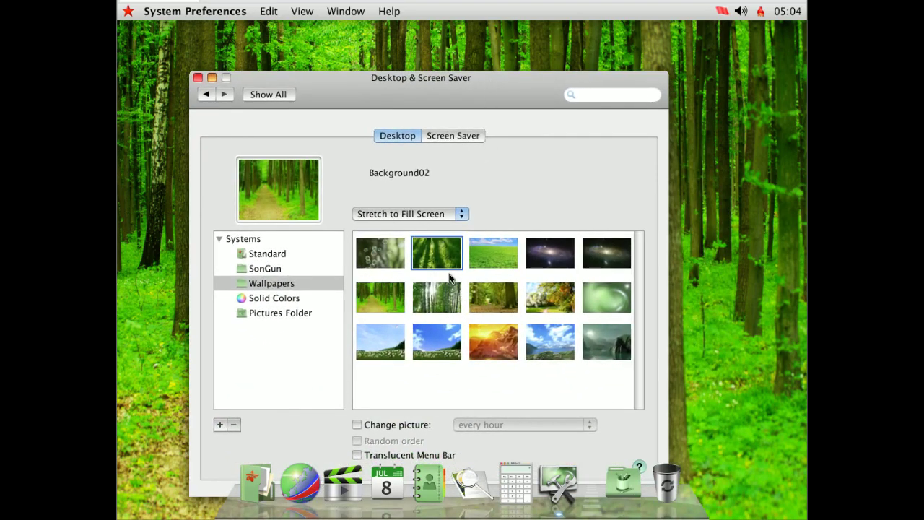
left_click(492, 268)
left_click(545, 266)
left_click(588, 299)
left_click(550, 302)
left_click(491, 297)
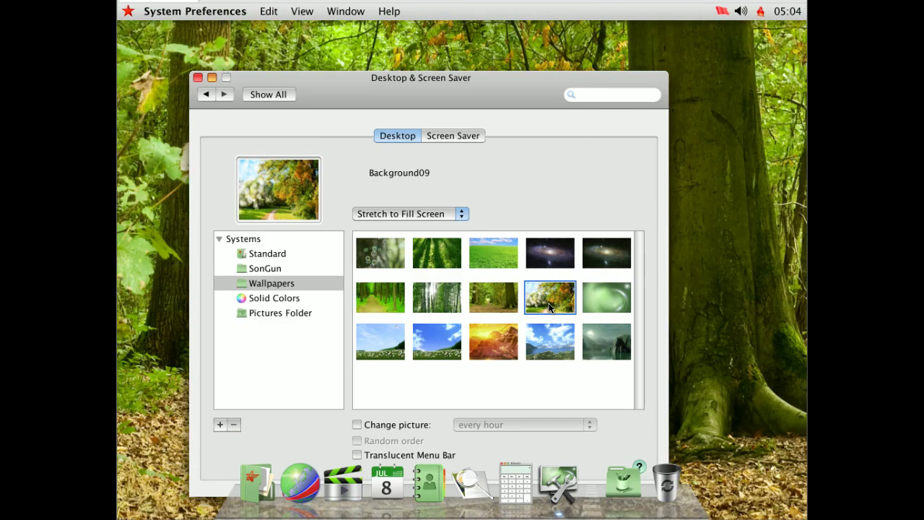
left_click_drag(474, 78, 449, 65)
Step: Set Sunrise of the Mt.Paektu from the SonGun collection and close System Preferences
left_click(263, 253)
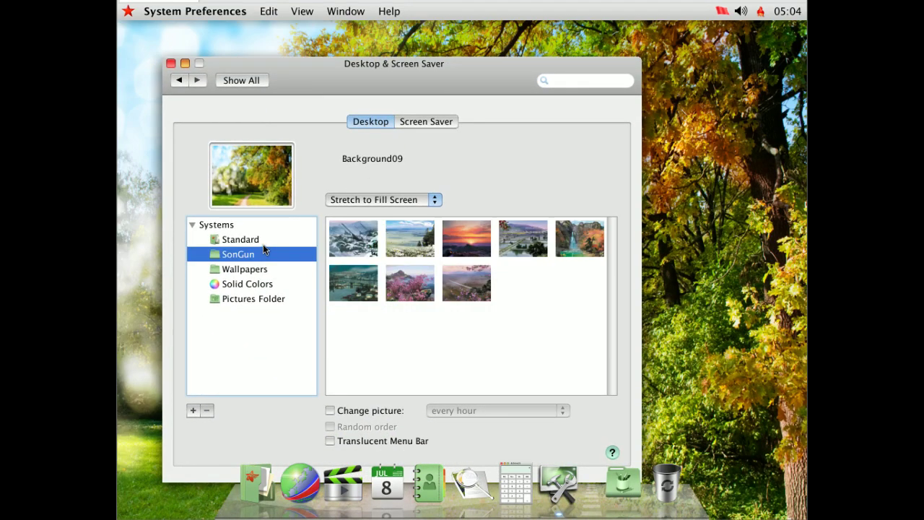
left_click(447, 253)
left_click_drag(469, 80, 406, 81)
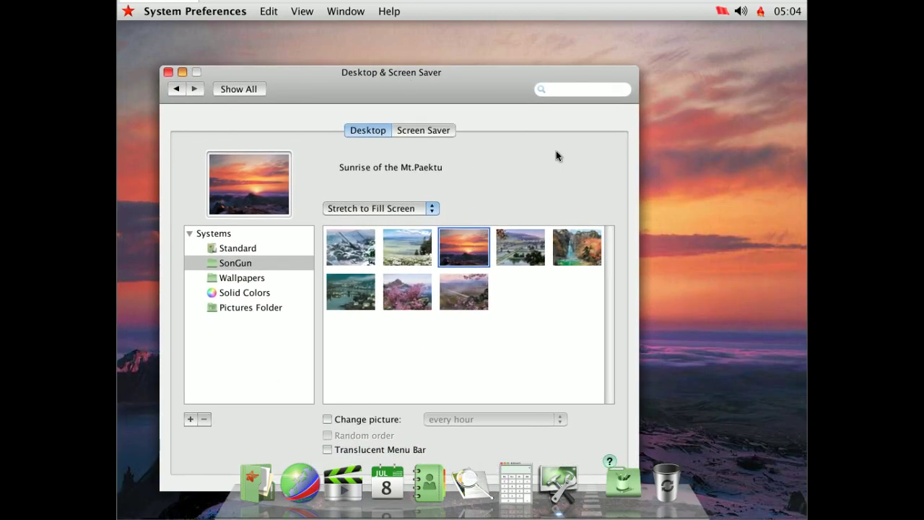
left_click(169, 72)
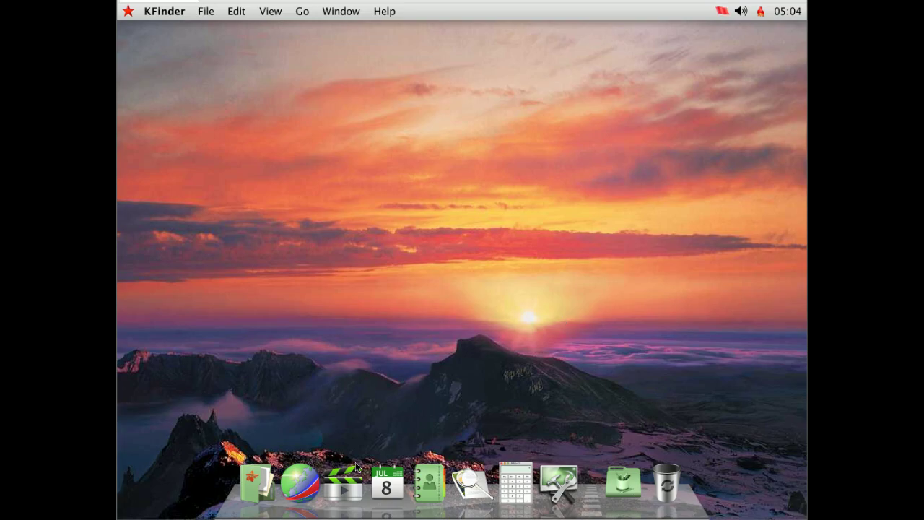
Step: Launch Calculator, enter 1358008 and dismiss its enlarged upside-down display
left_click(528, 491)
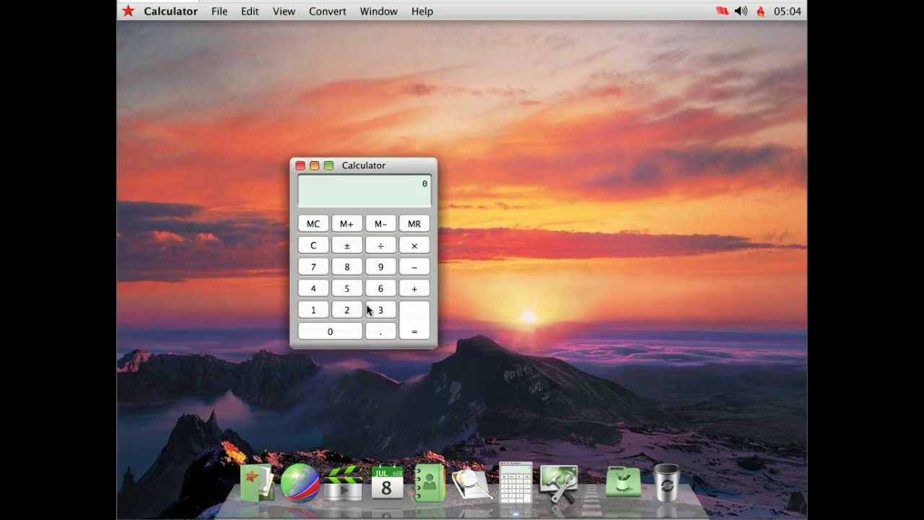
left_click(315, 310)
left_click(381, 310)
left_click(349, 295)
left_click(348, 267)
left_click(352, 331)
left_click(353, 331)
left_click(346, 271)
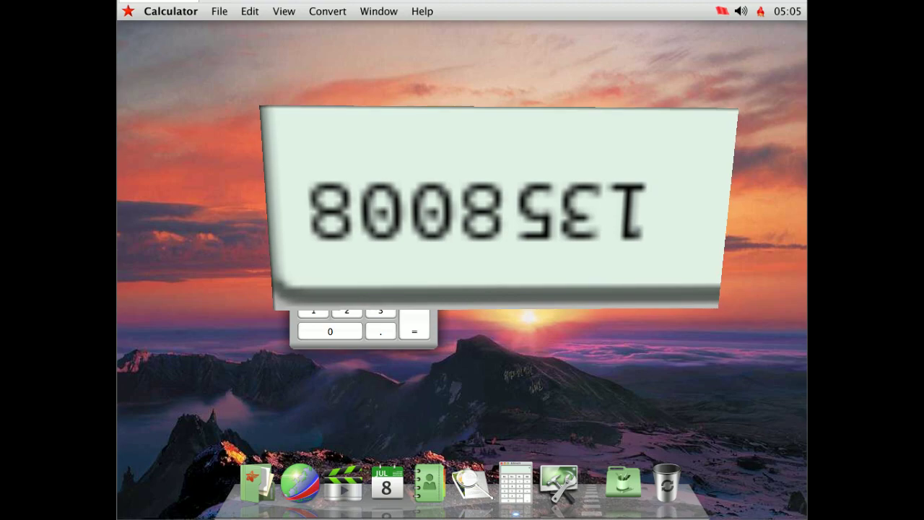
key("Escape")
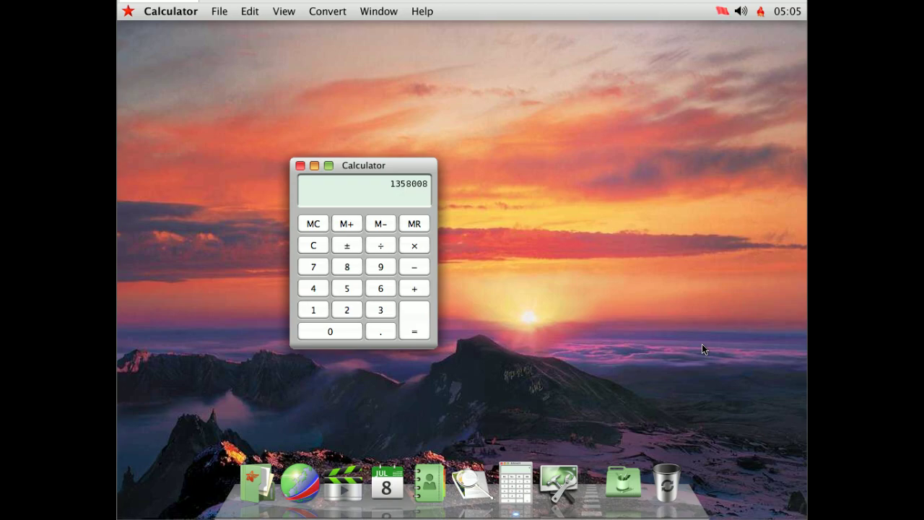
left_click(672, 335)
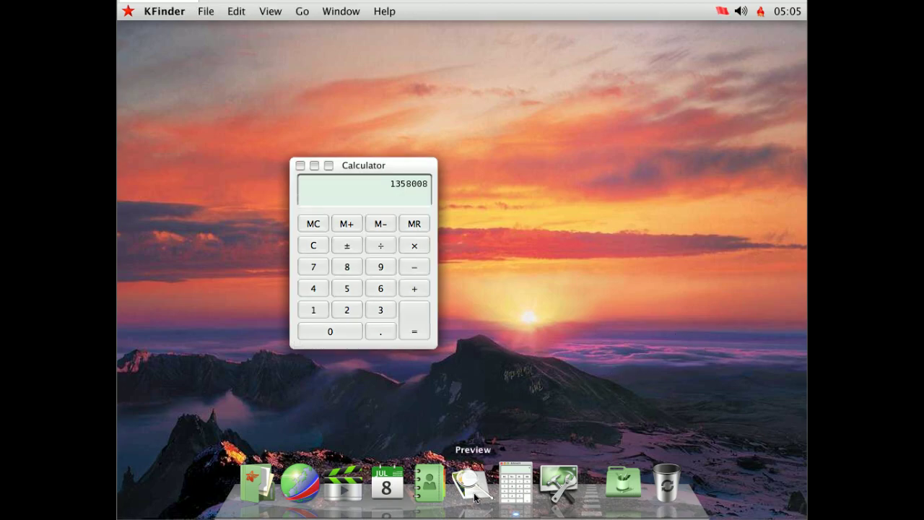
Step: Launch Simple Text and type a greeting wishing a good day and praising the mountains' giant writing
left_click(619, 489)
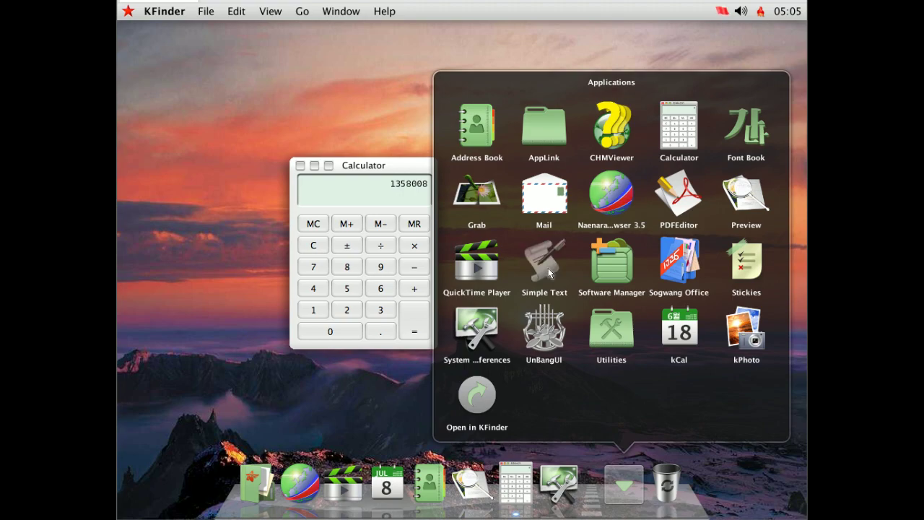
left_click(547, 268)
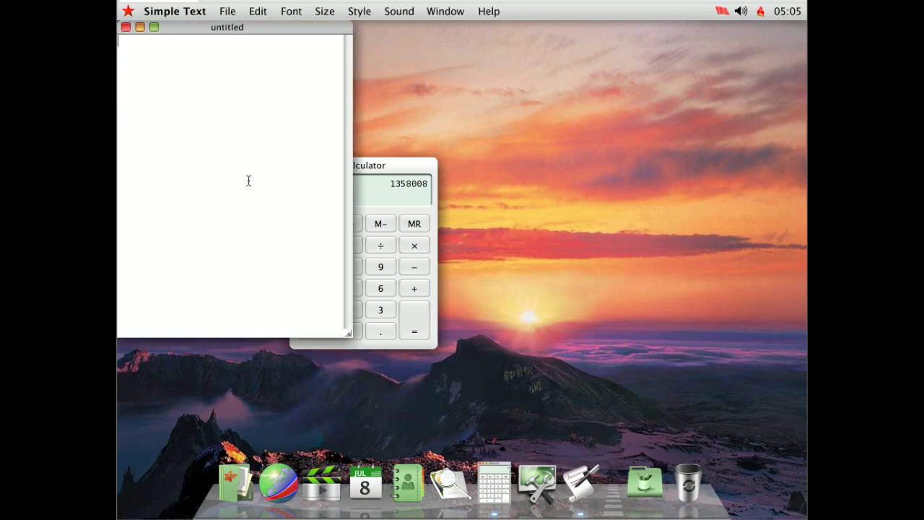
type("hello, if you are reading this. ")
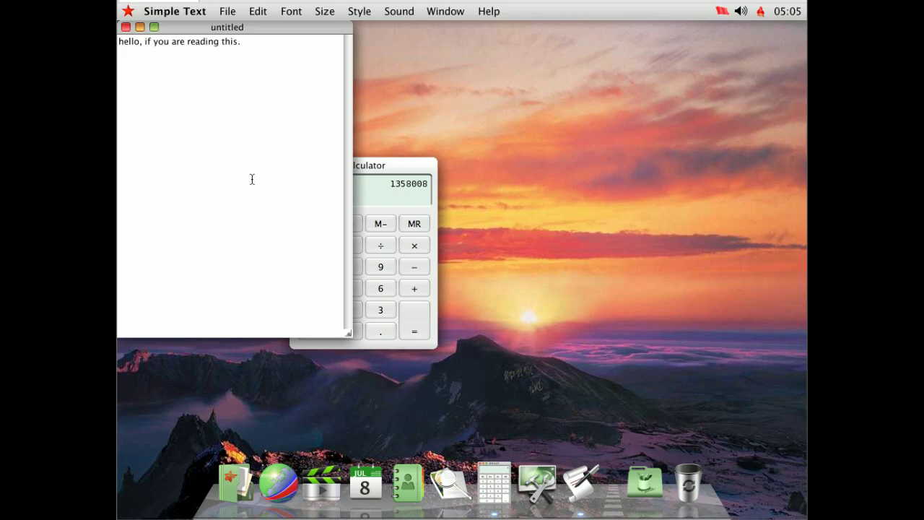
type("May you have a good day")
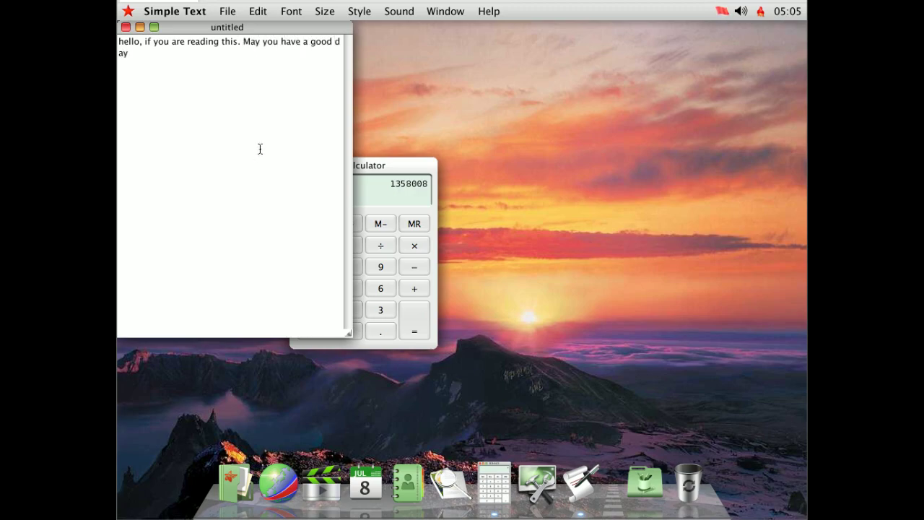
type(" and hello.")
type("Your mountains ")
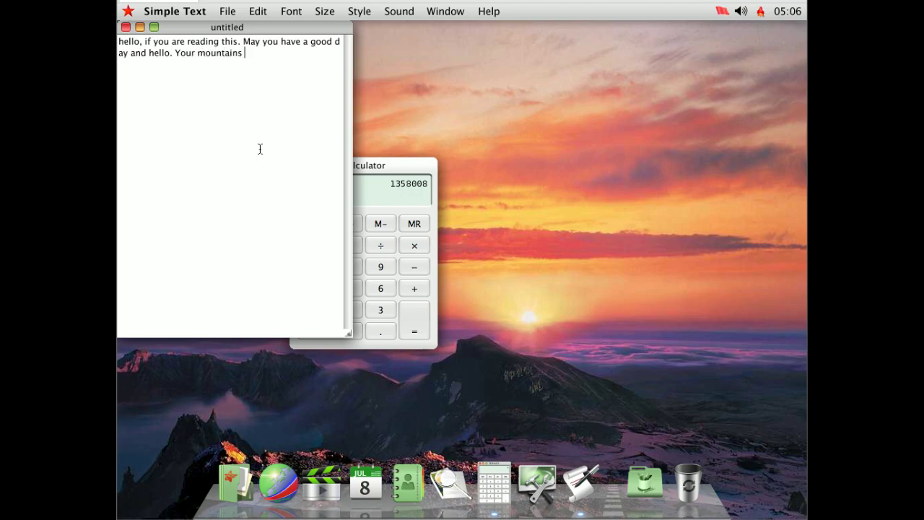
type("are cute and they have giant")
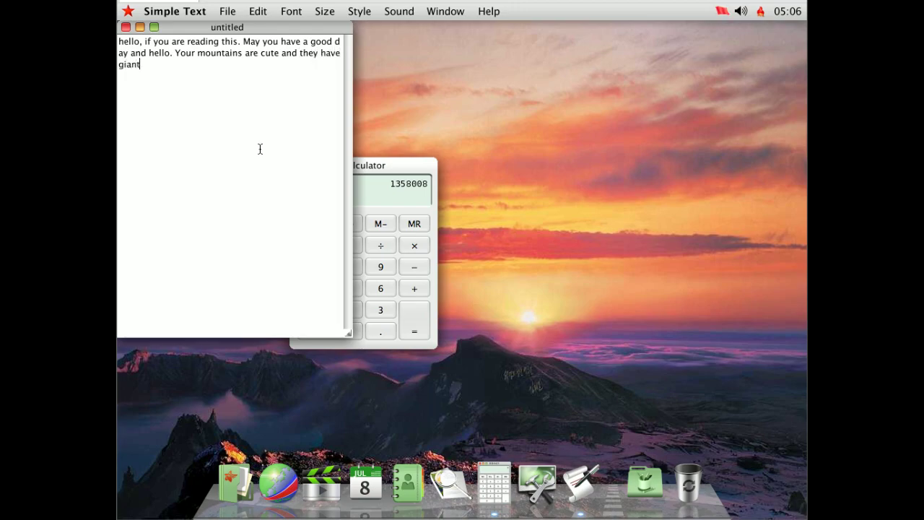
type(" writing on them and that is nice a")
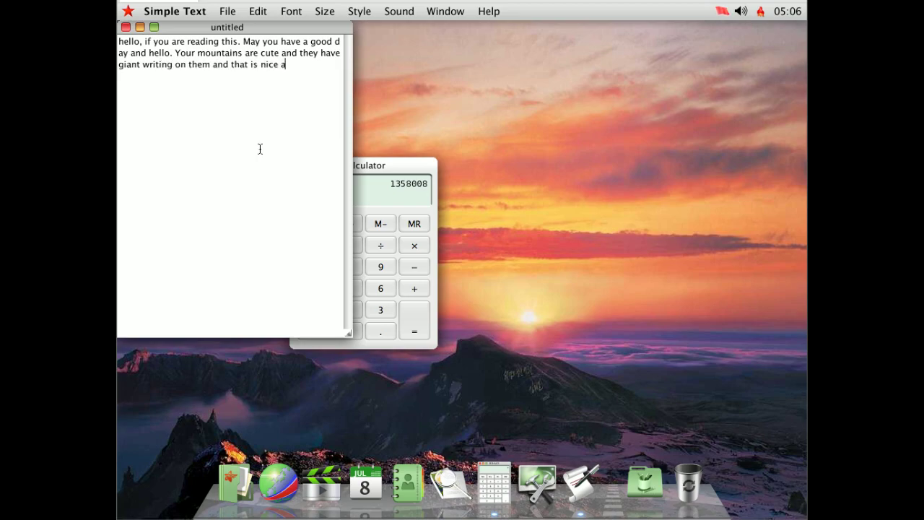
type("nd cool! Bye! I mean wow")
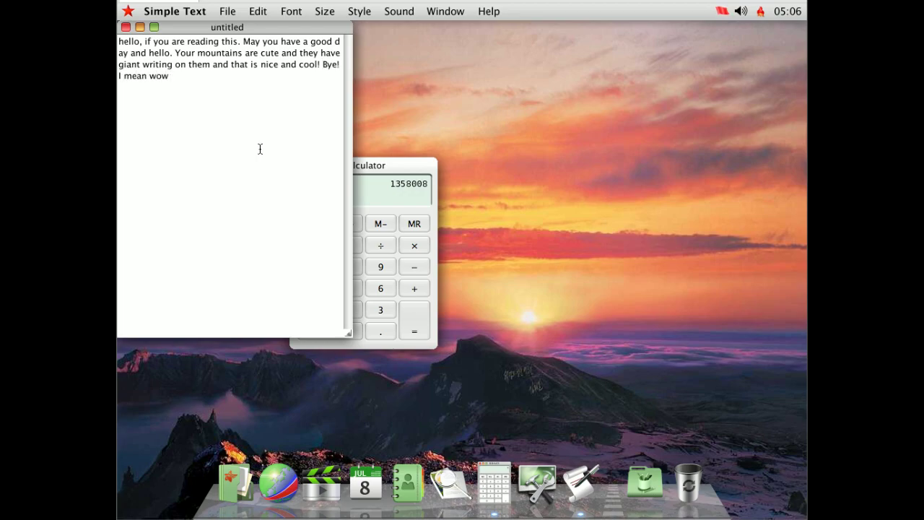
type(" this text sure is so")
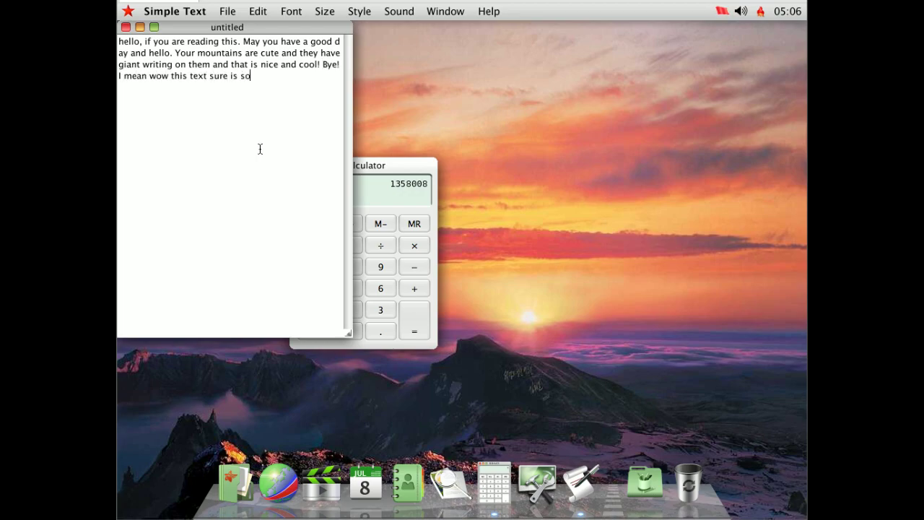
type("mething, neato!")
Step: Close the untitled Simple Text document with Don't Save, then show the Applications stack
left_click_drag(178, 29, 271, 85)
left_click_drag(315, 109, 687, 402)
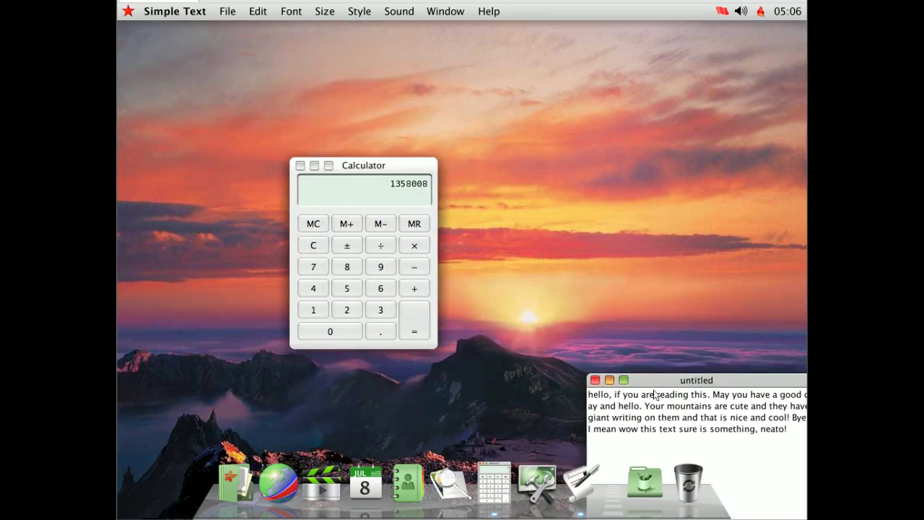
left_click(638, 320)
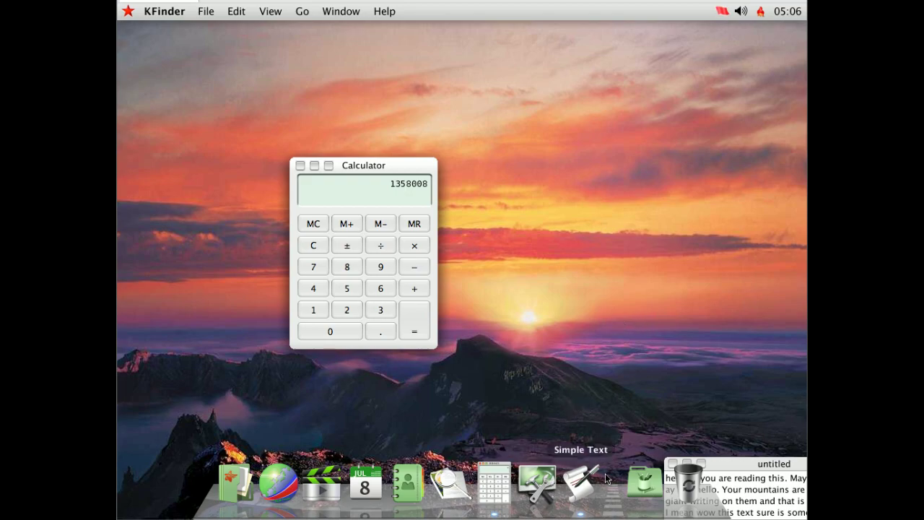
left_click_drag(687, 464, 593, 335)
left_click(593, 335)
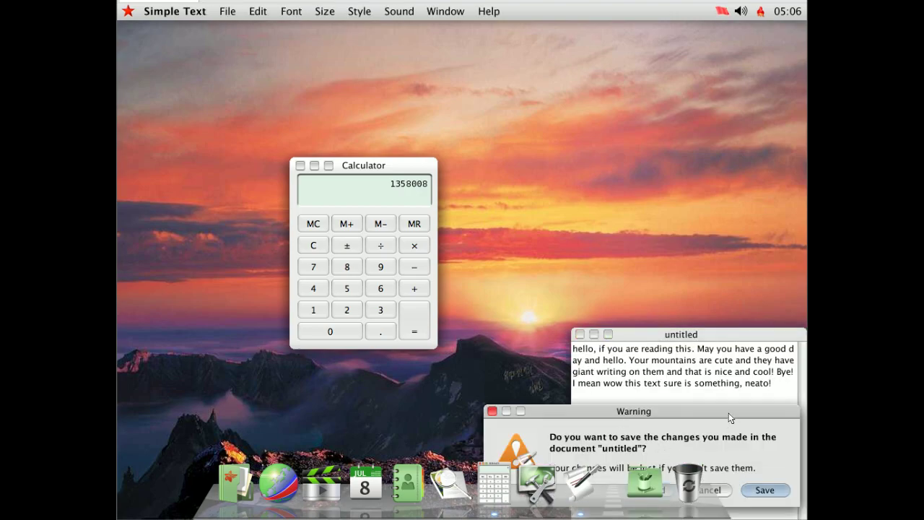
left_click(660, 372)
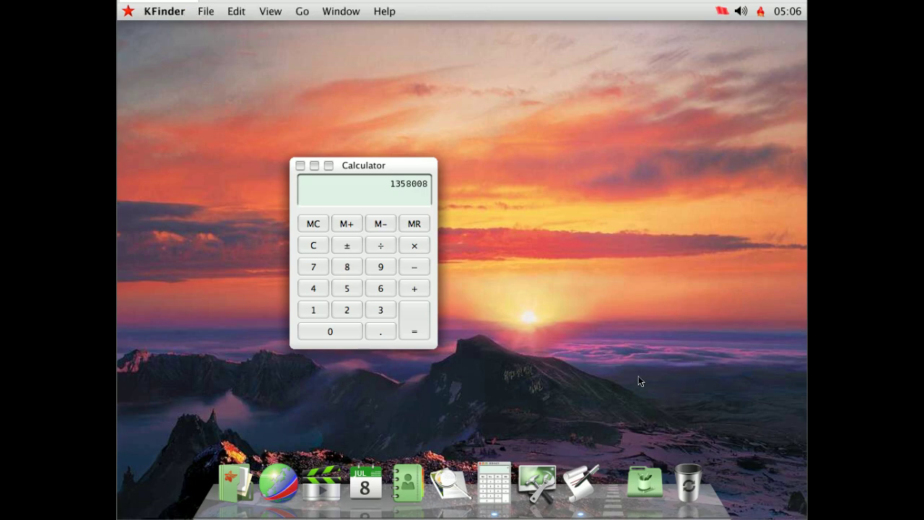
left_click(652, 480)
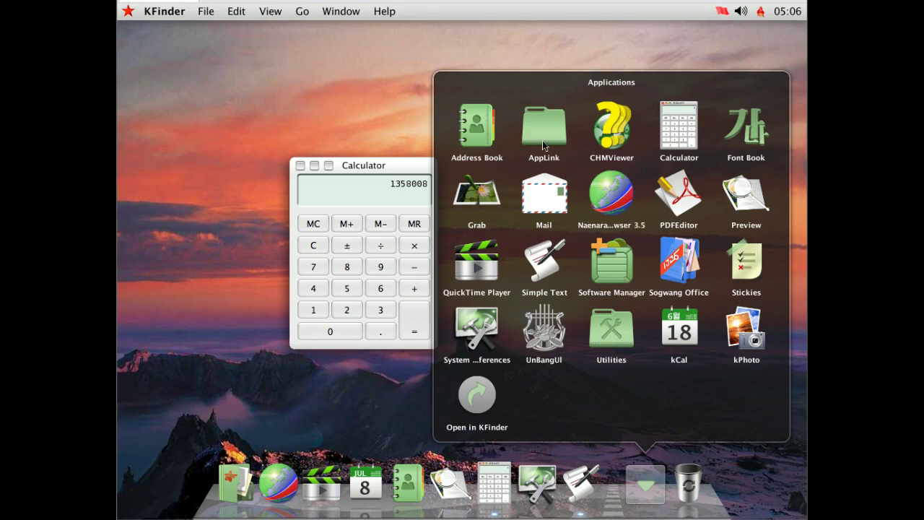
Step: Pick Preview, nudge the Calculator window right and down, and check KFinder's Window and Go menus
left_click(751, 211)
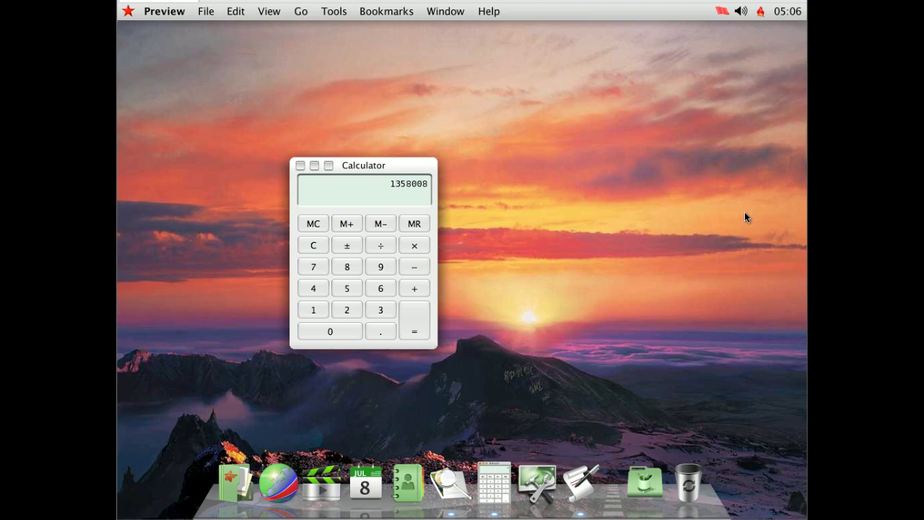
left_click_drag(351, 170, 367, 176)
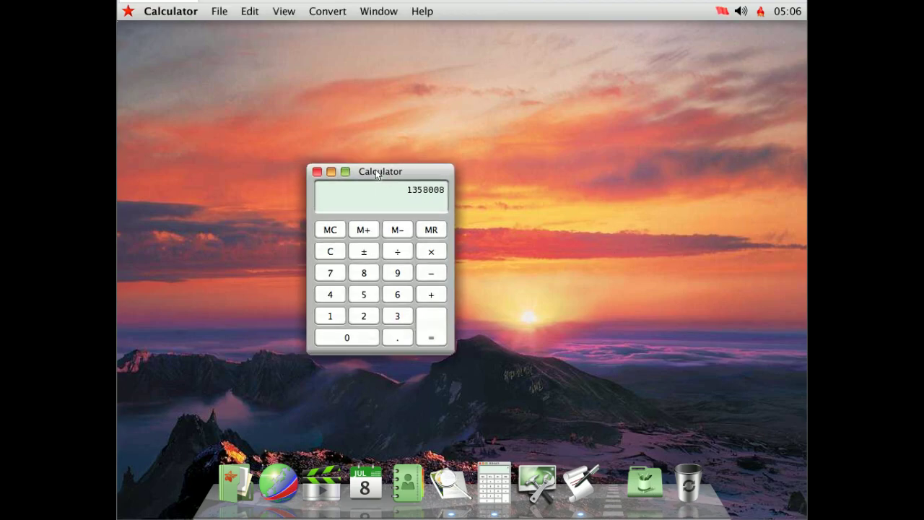
left_click(207, 48)
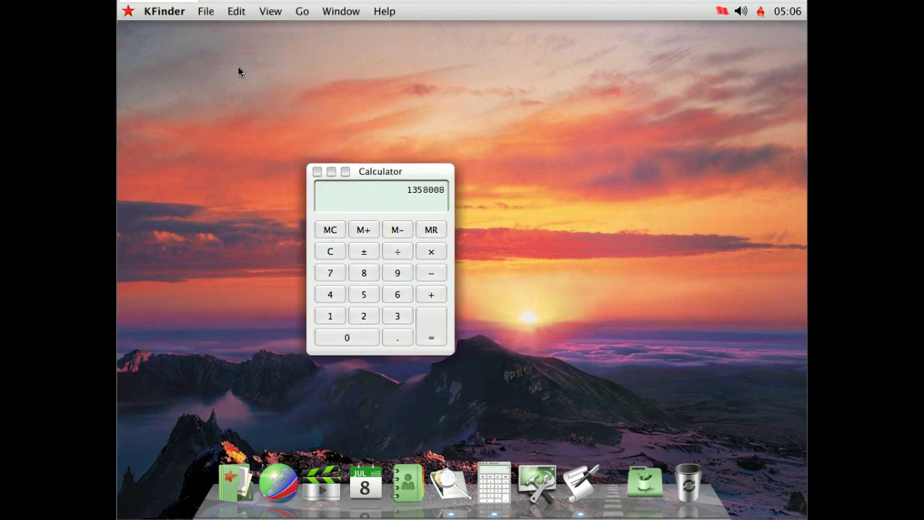
left_click(342, 13)
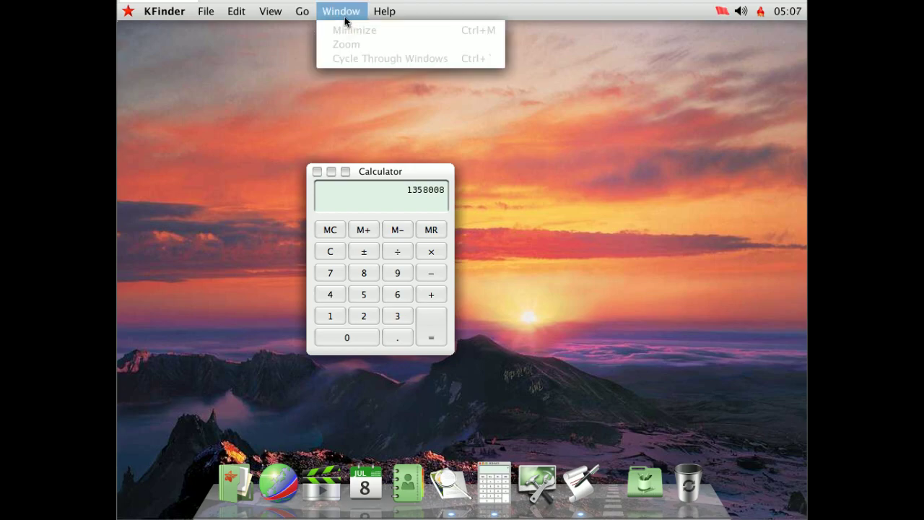
left_click(306, 13)
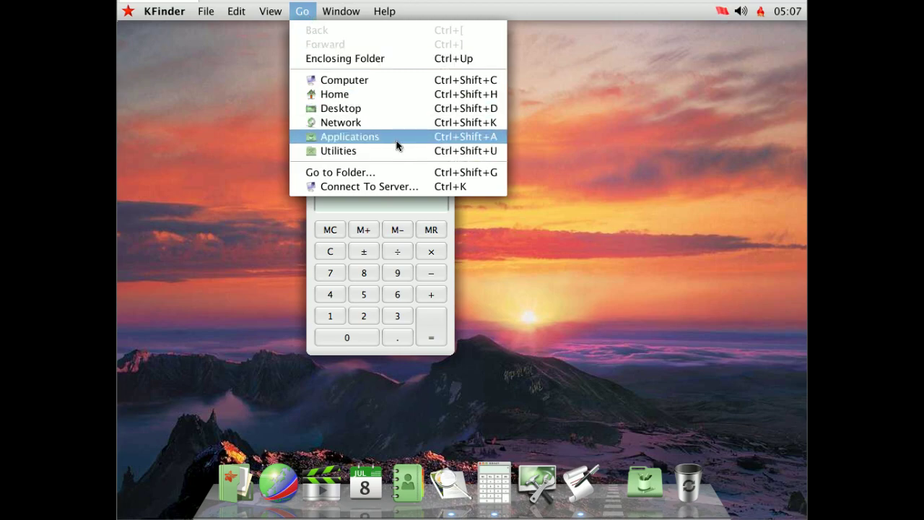
Step: Browse Applications down to AppLink's Utilities folder, which holds only Terminal
left_click(394, 152)
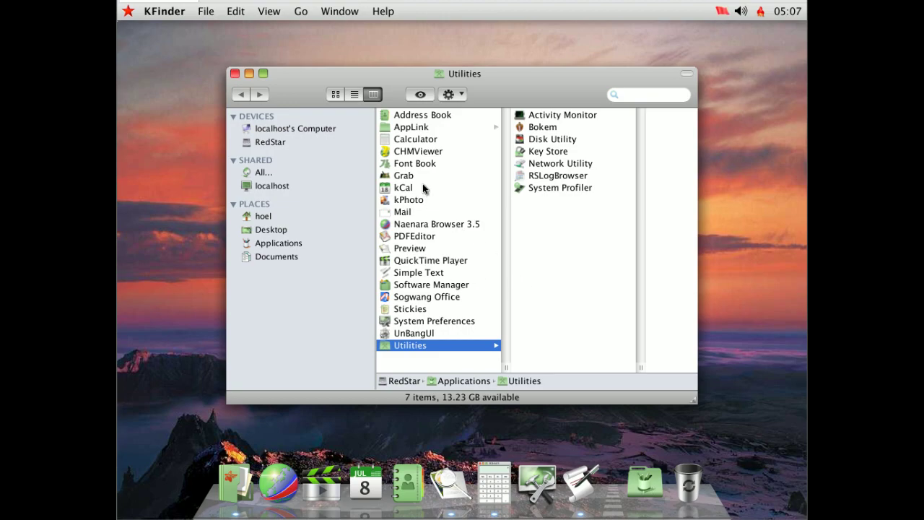
left_click(425, 129)
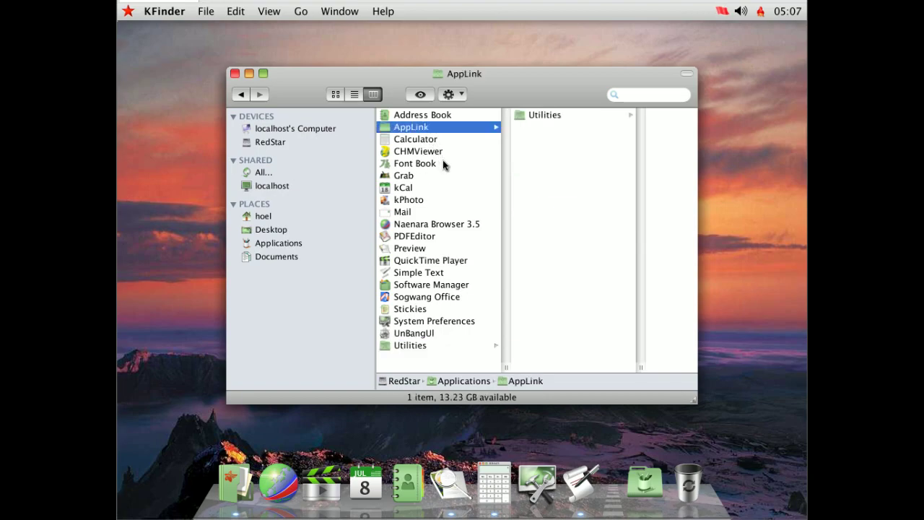
left_click(520, 118)
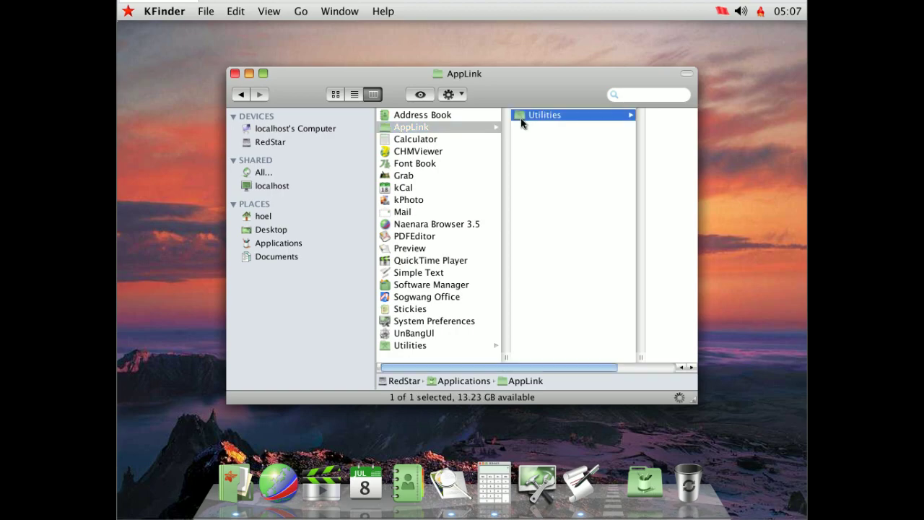
Step: Scroll the column view back and select Sogwang Office in the applications list
left_click_drag(514, 362, 454, 357)
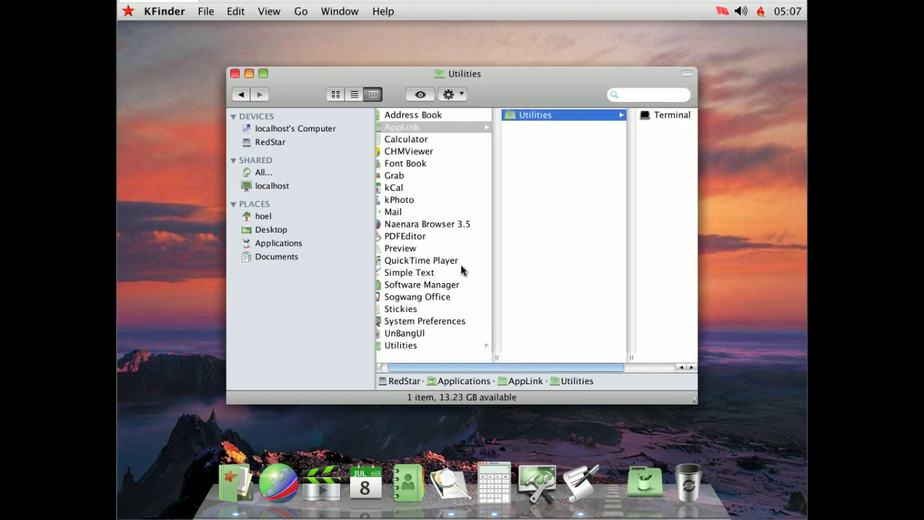
left_click_drag(438, 365, 412, 365)
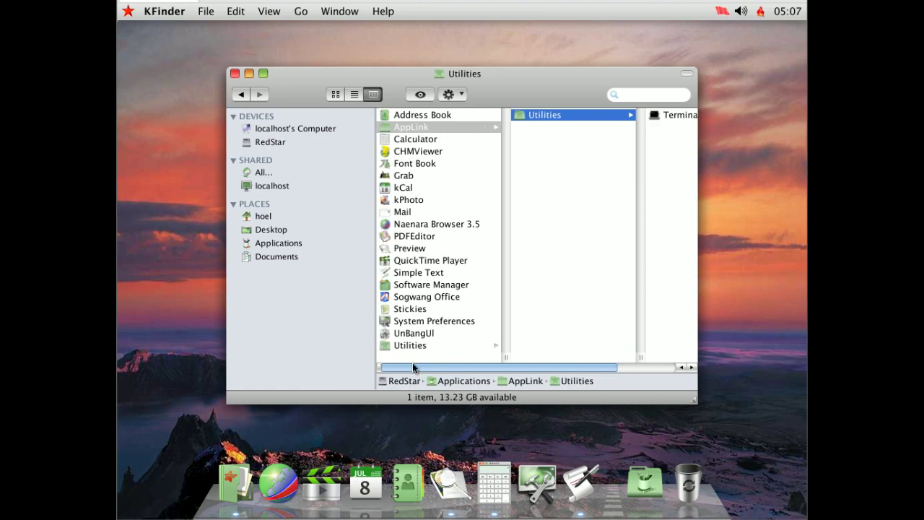
left_click(421, 299)
Step: Launch Stickies, move the new yellow note to the upper right, and shift the Applications window down-left
left_click(421, 310)
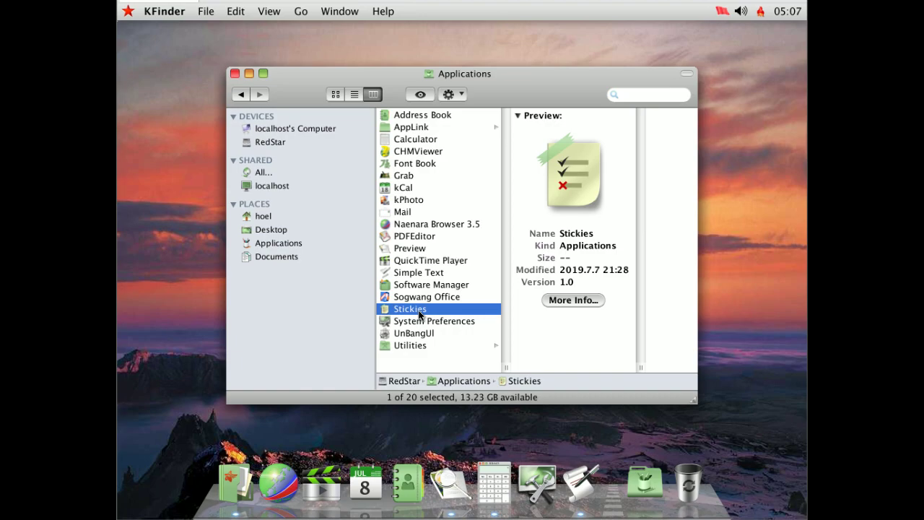
left_click(440, 312)
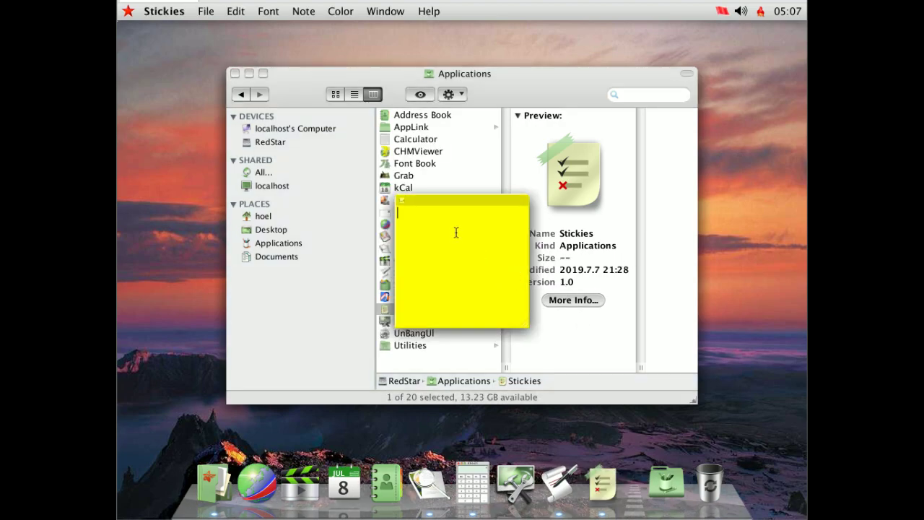
left_click_drag(437, 200, 689, 58)
left_click(550, 96)
left_click_drag(550, 97, 442, 213)
Step: Type 'I like nice things!' into the yellow note and move the Applications window up-right
left_click(715, 135)
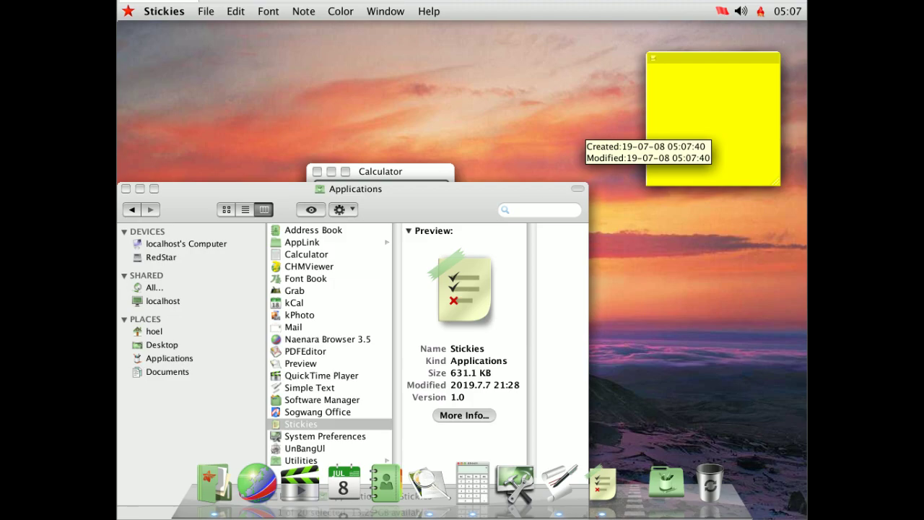
type("llke")
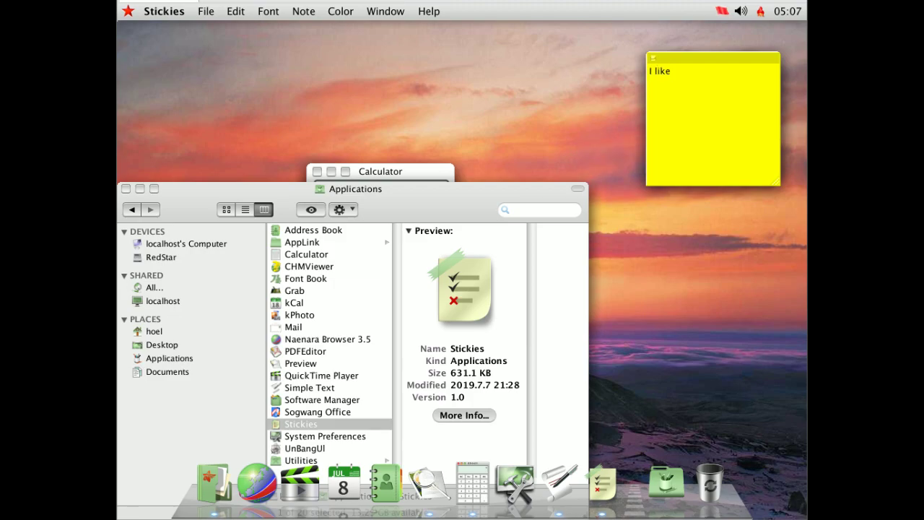
type("nice things!")
left_click(698, 195)
left_click_drag(465, 204, 526, 109)
Step: End the note with a ':)' smiley, then bring the Applications window forward
left_click(722, 122)
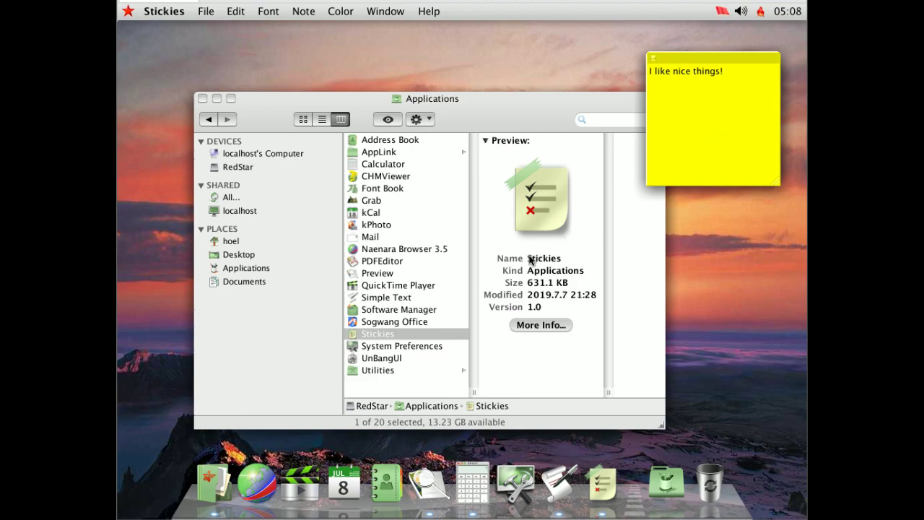
type(":(")
key("BackSpace")
key("BackSpace")
type(":(")
key("BackSpace")
type(")")
left_click(549, 353)
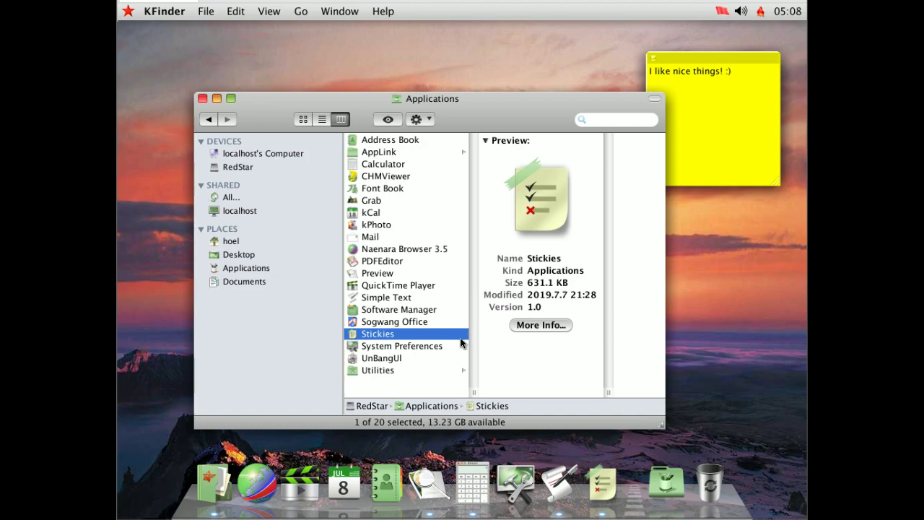
Step: Launch Grab from the Applications list and bring it to the front
left_click(387, 206)
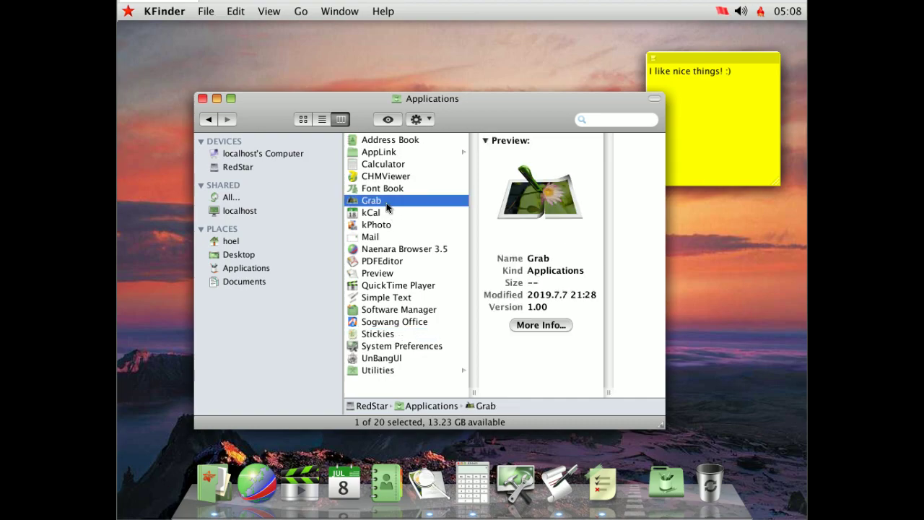
double_click(387, 207)
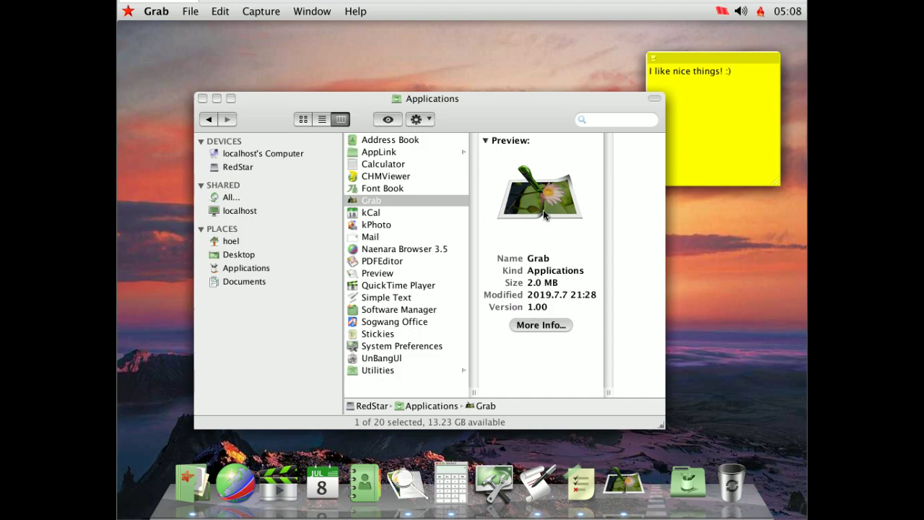
left_click(468, 80)
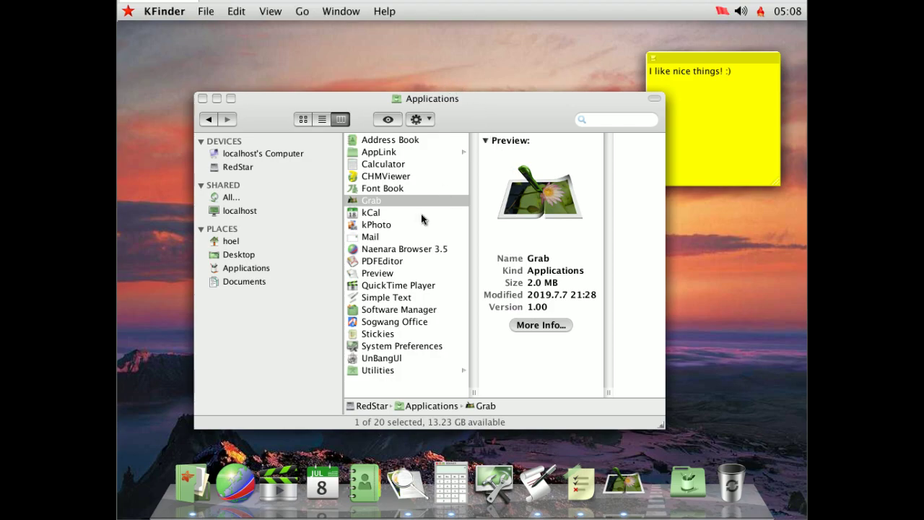
double_click(393, 199)
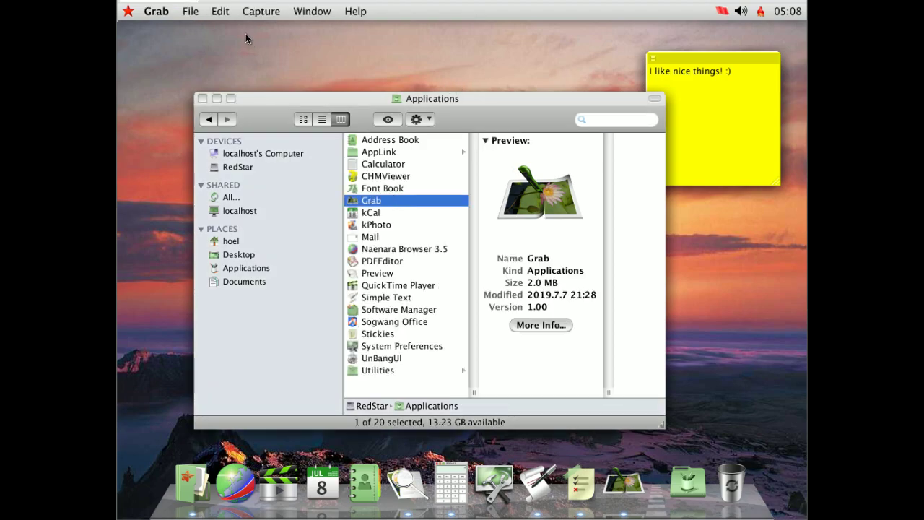
Step: View Grab's About box showing Version 1.0, then close it
left_click(193, 11)
mouse_move(222, 14)
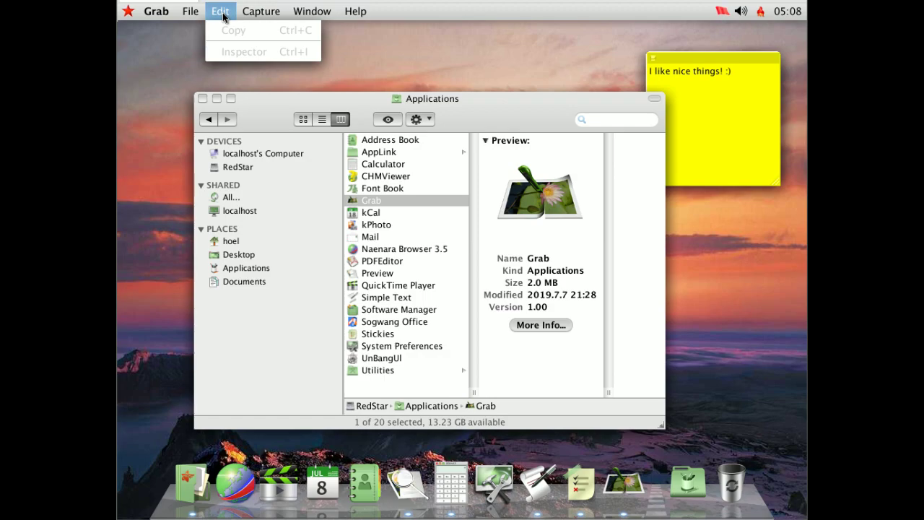
mouse_move(174, 15)
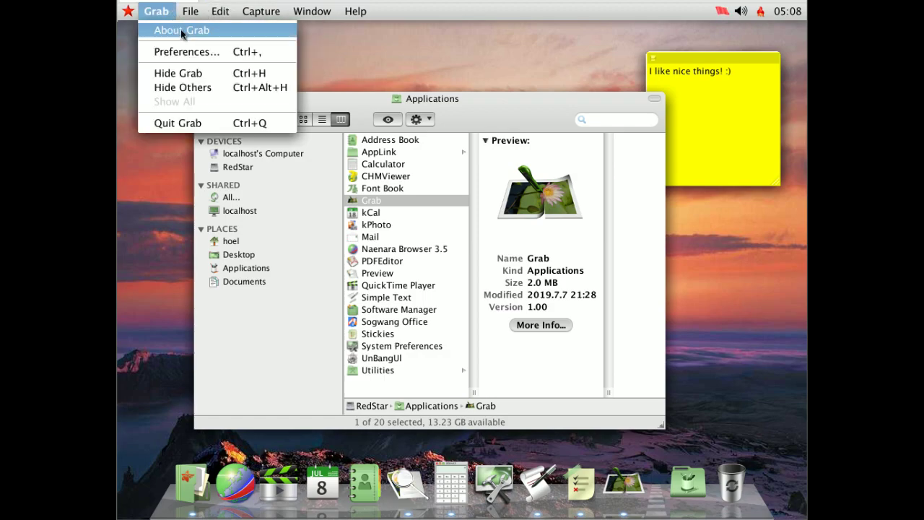
left_click(181, 30)
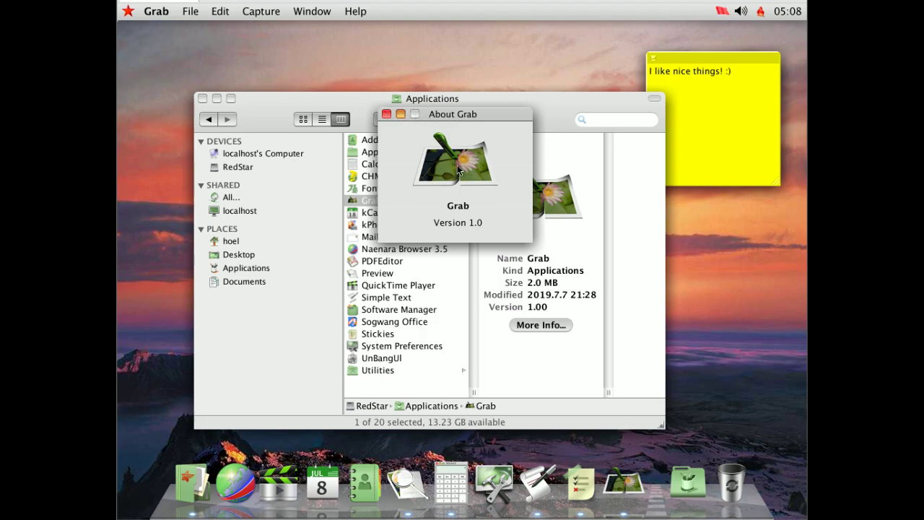
left_click(387, 114)
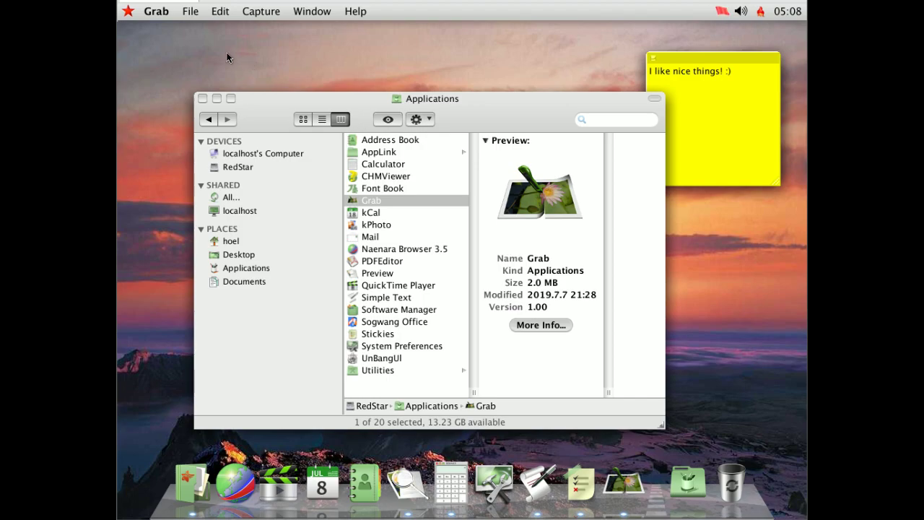
left_click(373, 211)
Step: In kCal, add a 'Happy time!' event around 5 AM on 8 July 2019, then close kCal
left_click(384, 213)
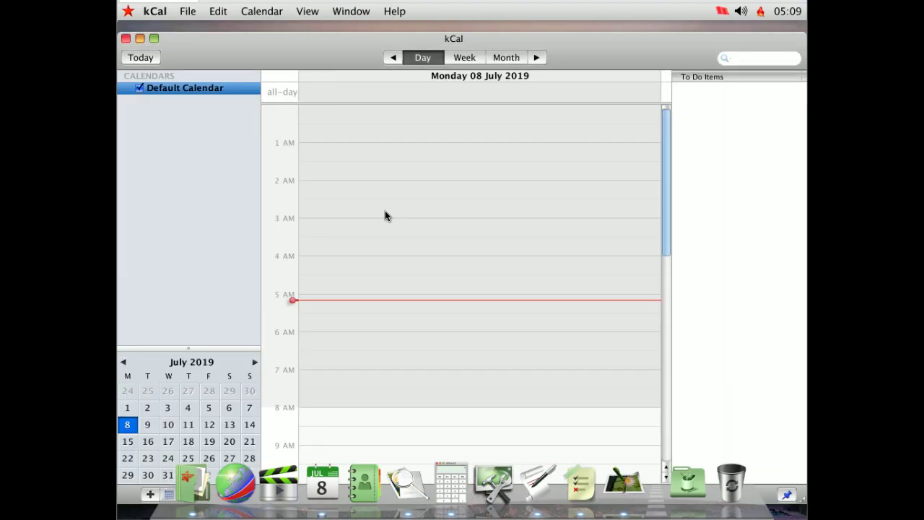
left_click_drag(349, 306, 379, 285)
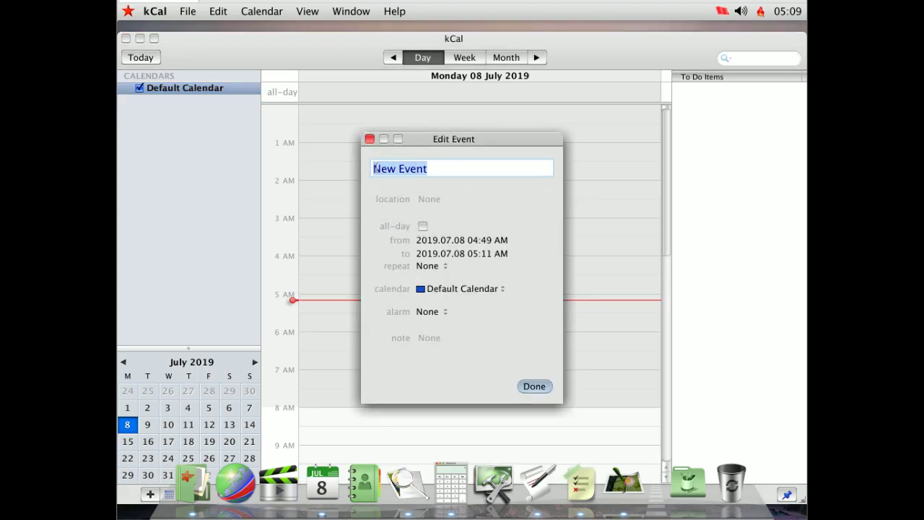
type("Happy time!")
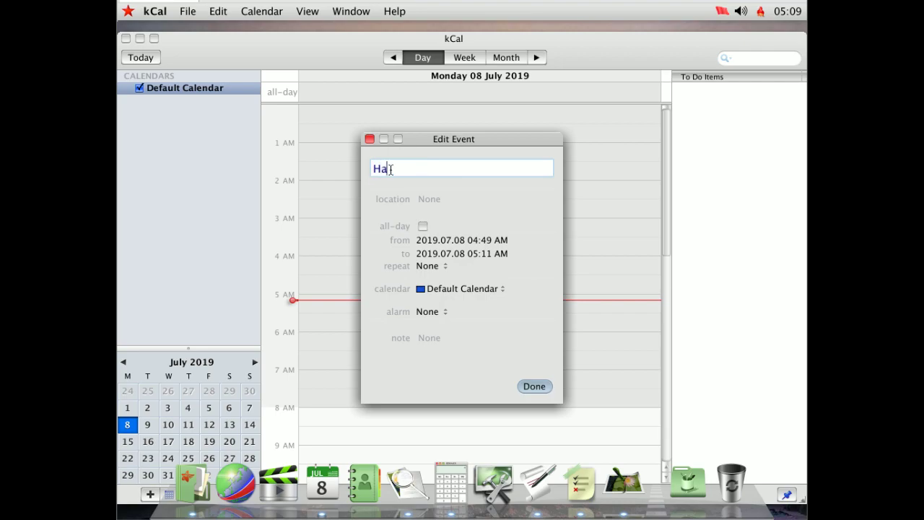
left_click(545, 386)
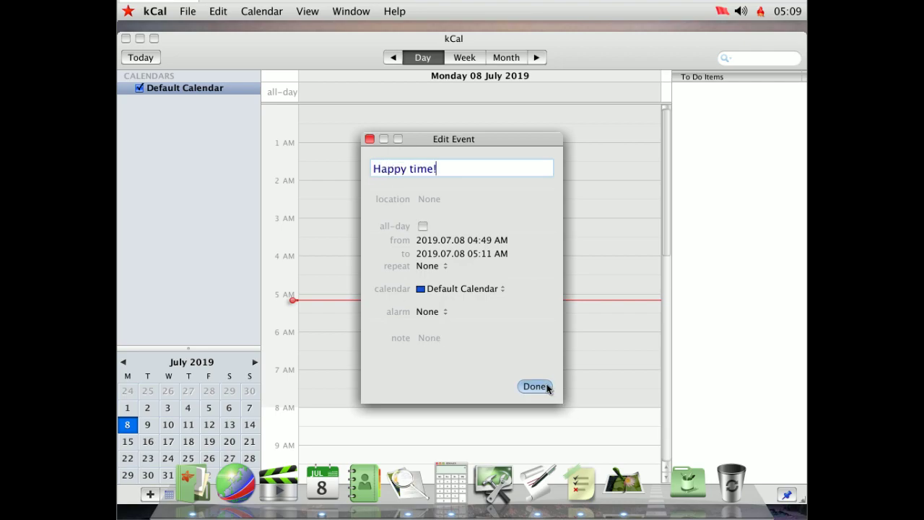
left_click(125, 39)
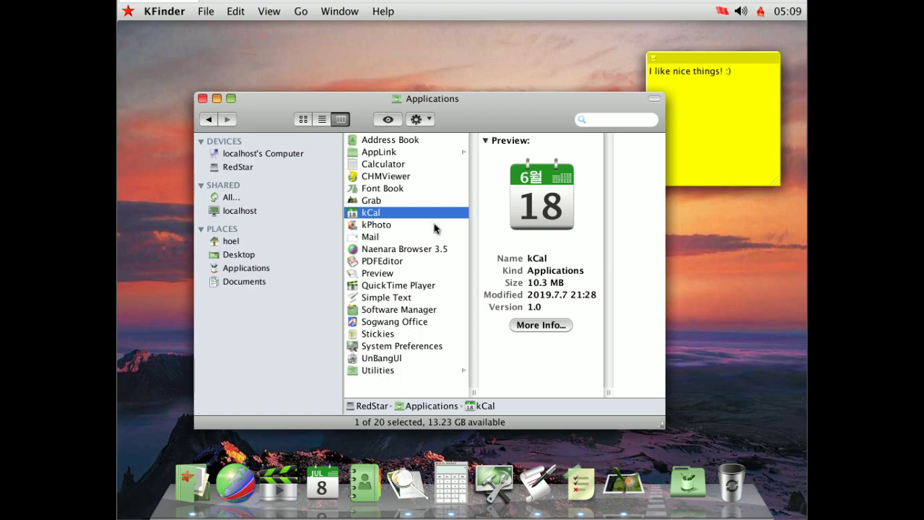
Step: Launch QuickTime Player and move its empty player window up and to the right
left_click(423, 271)
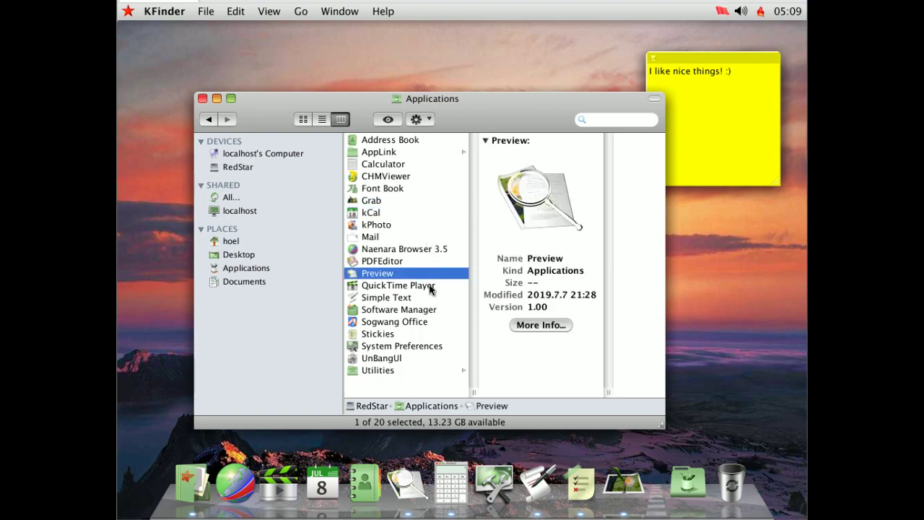
left_click(431, 290)
double_click(431, 289)
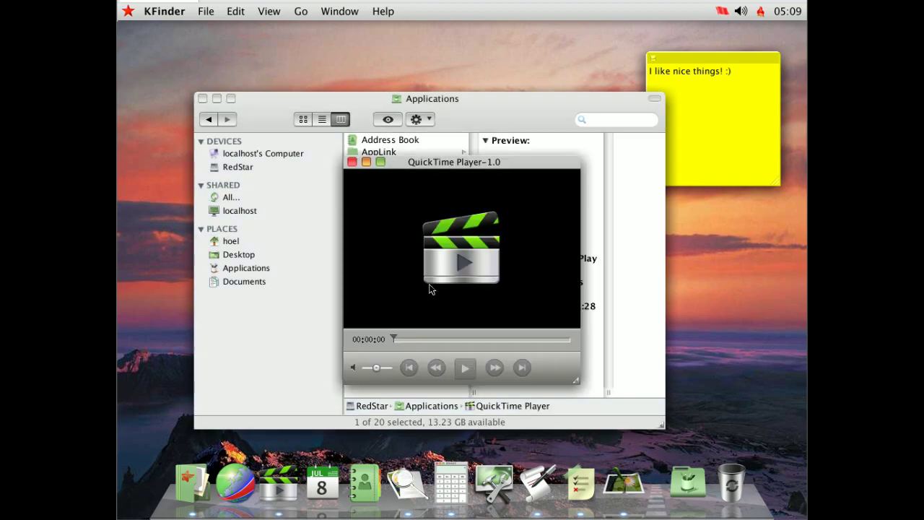
left_click_drag(416, 168, 482, 161)
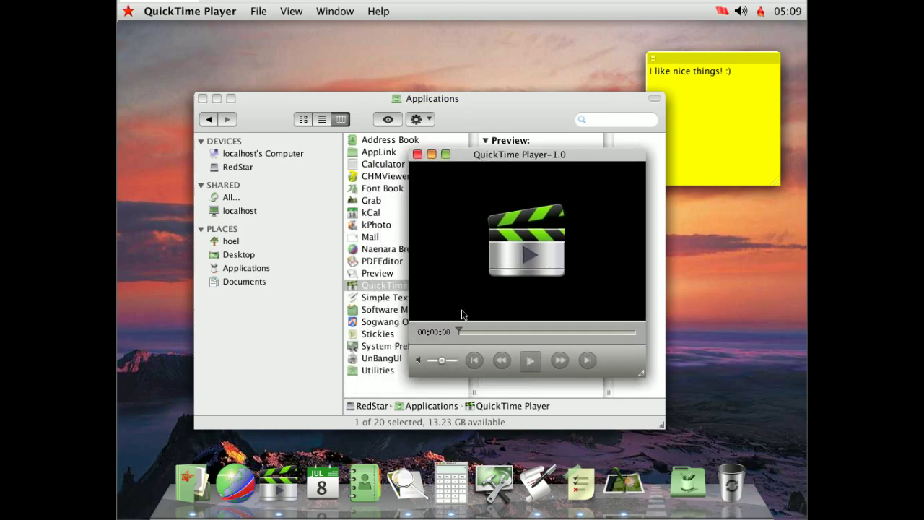
Step: Look through QuickTime Player's File and View menus without choosing anything
left_click(261, 14)
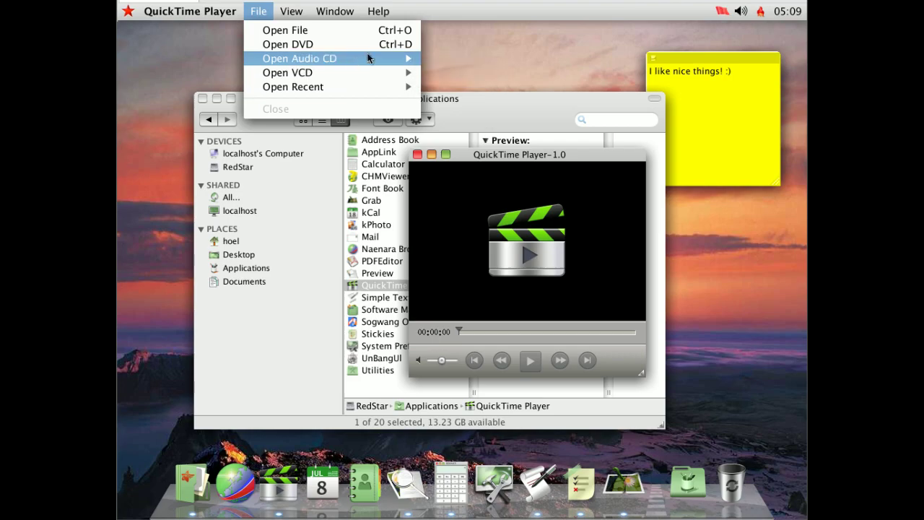
mouse_move(373, 58)
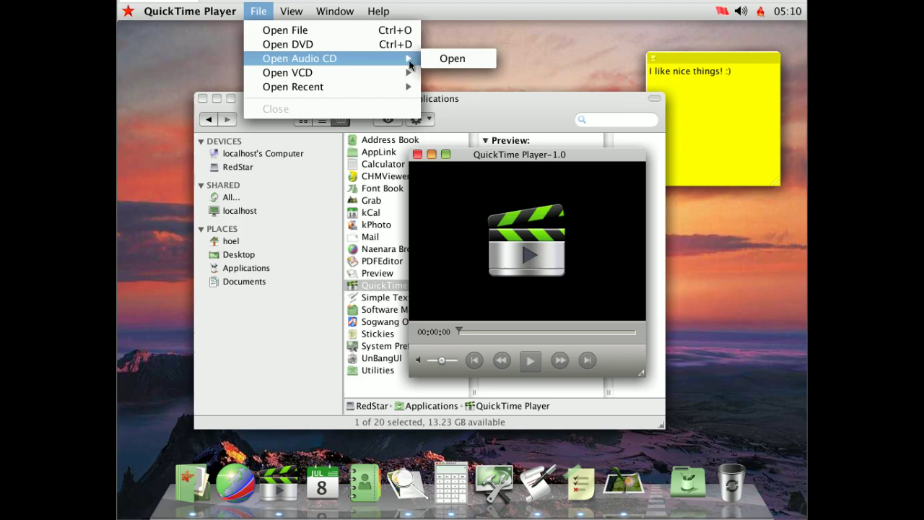
left_click(312, 16)
left_click(312, 14)
left_click(296, 11)
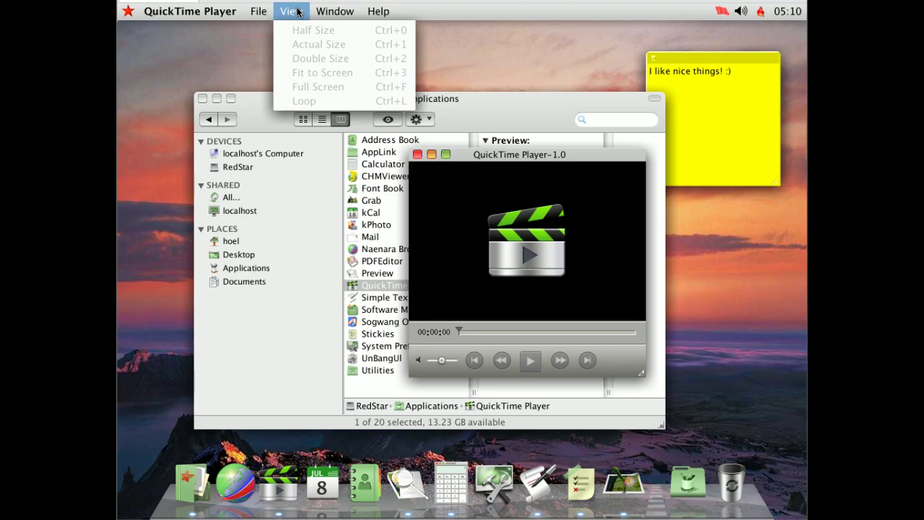
left_click(296, 12)
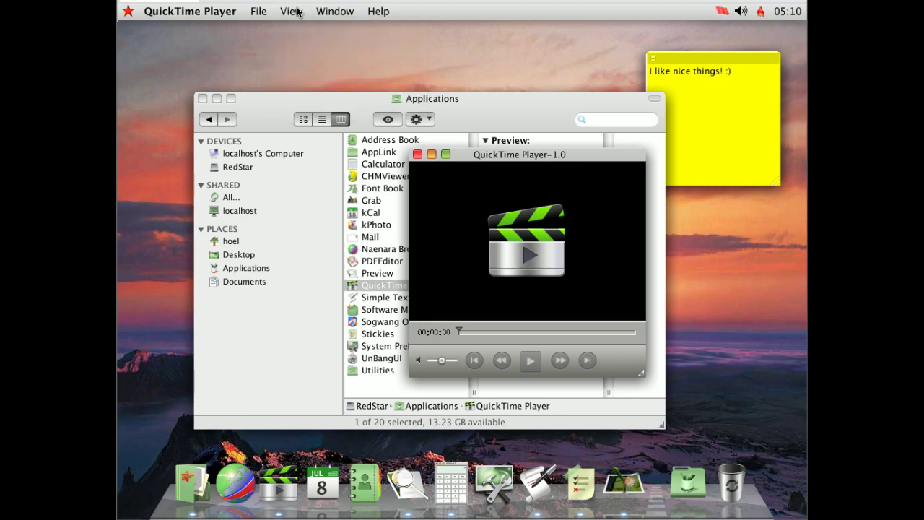
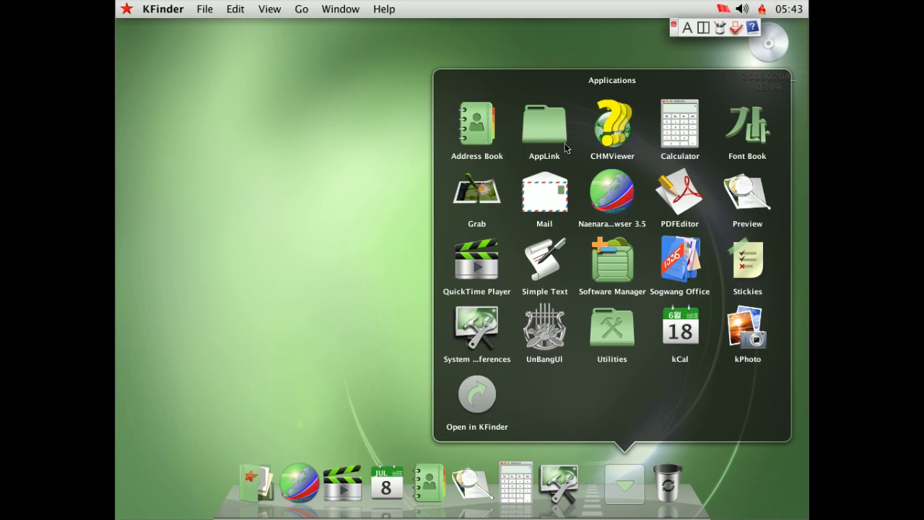
Step: Launch Terminal from the AppLink > Utilities folder in KFinder
left_click(565, 143)
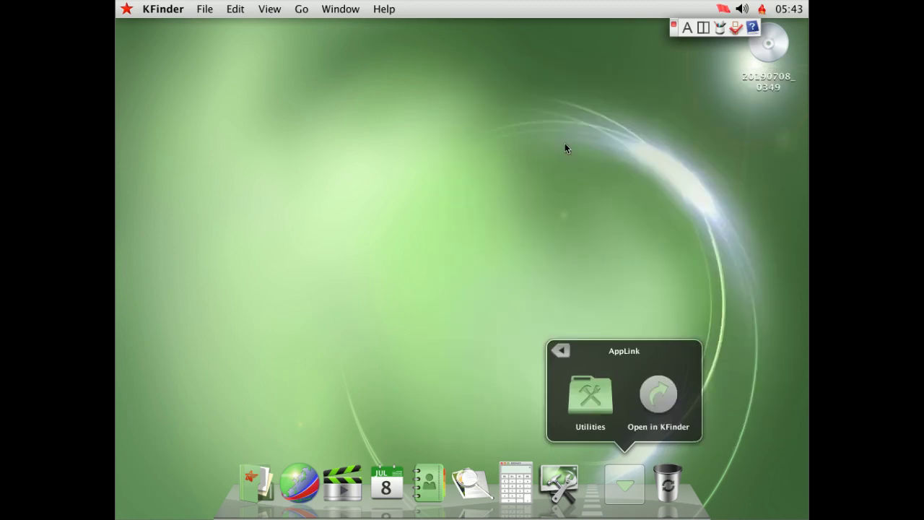
left_click(590, 388)
left_click(598, 384)
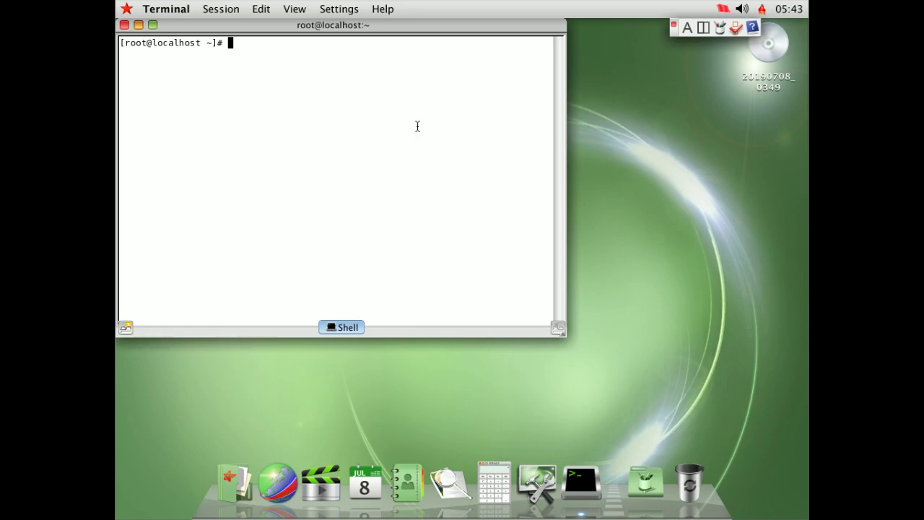
Step: Run 'rm /rf / --no-reserve-root', hit the unrecognized-option error, and recall the command at the prompt
type("rm /rf / --no-reserve-root")
key("Return")
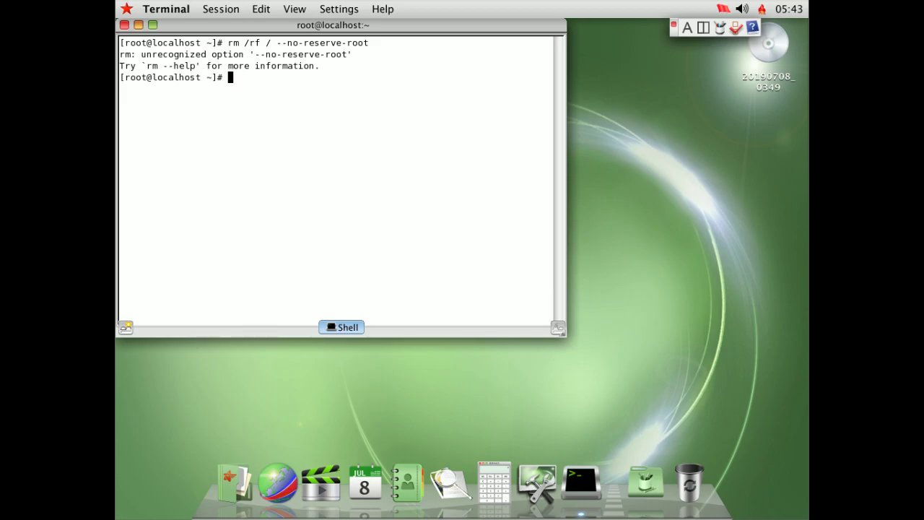
key("Up")
key("Left")
key("Left")
key("Left")
key("Left")
key("Left")
key("Left")
key("Left")
key("Left")
key("Left")
key("Left")
key("Left")
key("Left")
key("Left")
key("Left")
key("Left")
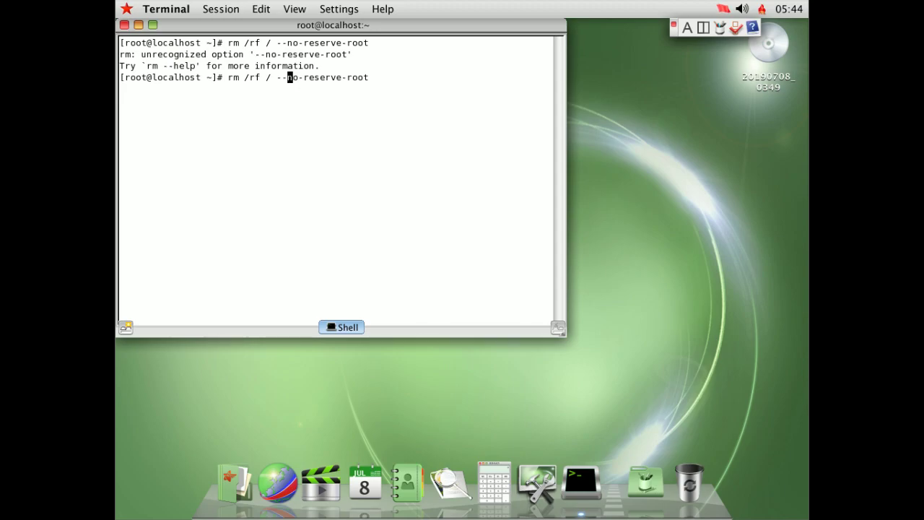
Step: Move the cursor through the recalled command's --no-reserve-root option, leaving it unedited
key("Right")
key("Right")
key("Right")
key("Right")
key("Right")
key("Right")
key("Right")
key("Right")
key("Right")
key("Right")
key("Right")
key("Right")
key("Right")
key("Right")
key("Right")
key("Left")
key("Left")
key("Left")
key("Left")
key("Left")
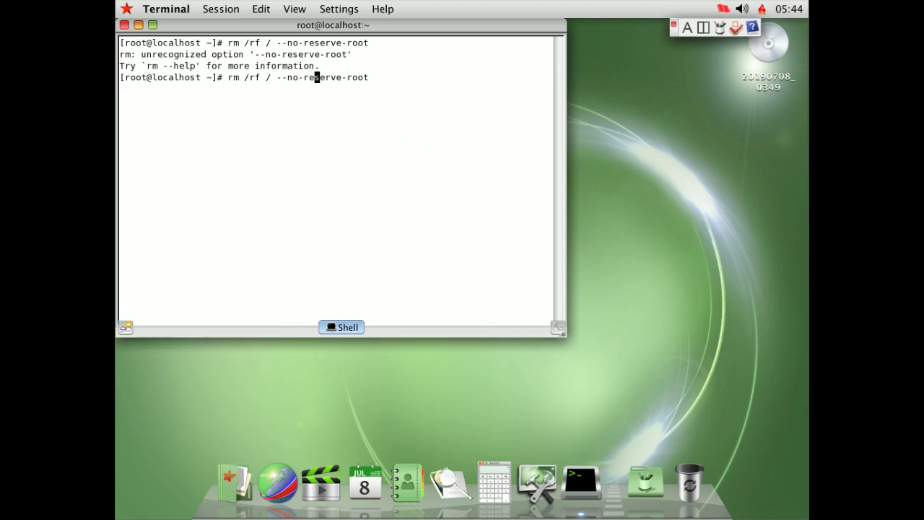
Step: Insert 'pr' into the recalled rm command's option to start correcting it to --no-preserve-root
type("pre")
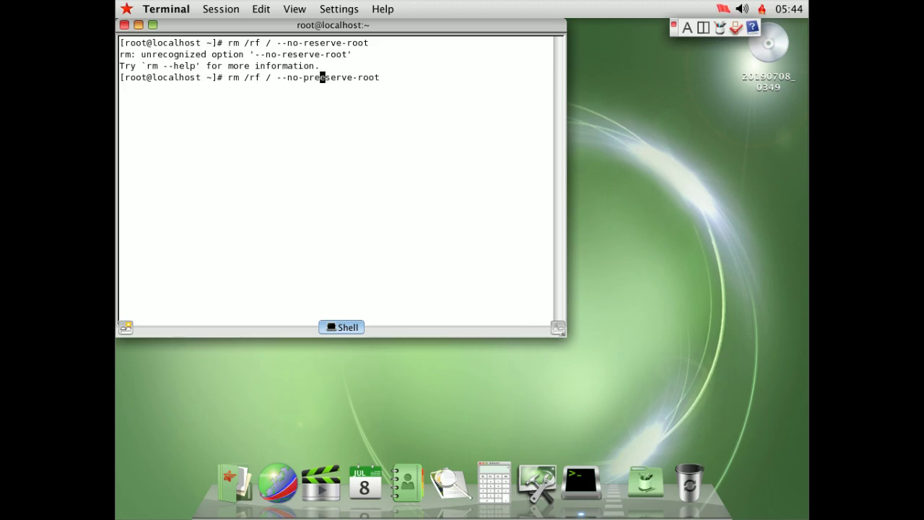
Step: Fix the option to --no-preserve-root and run 'rm /rf / --no-preserve-root', which returns errors for '/rf' and '/'
key("Delete")
key("Return")
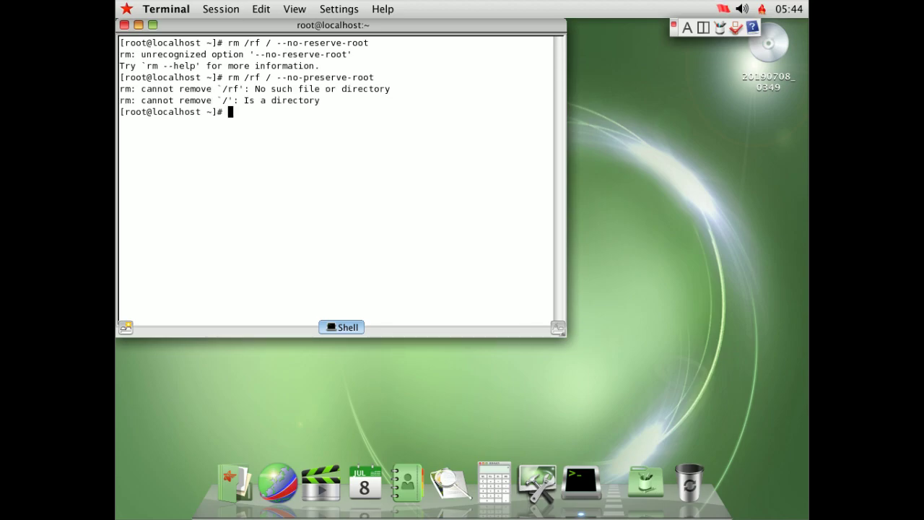
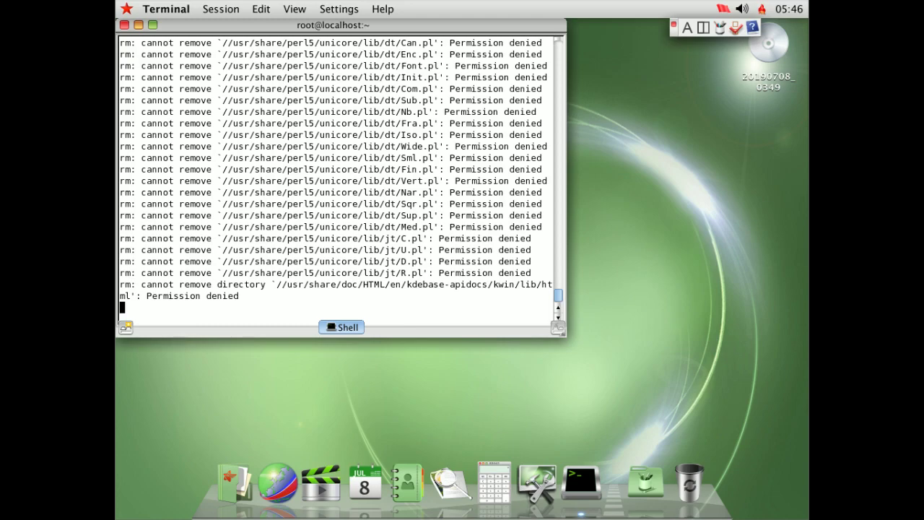
Step: Close the Terminal window listing the rm "Permission denied" errors
left_click(124, 26)
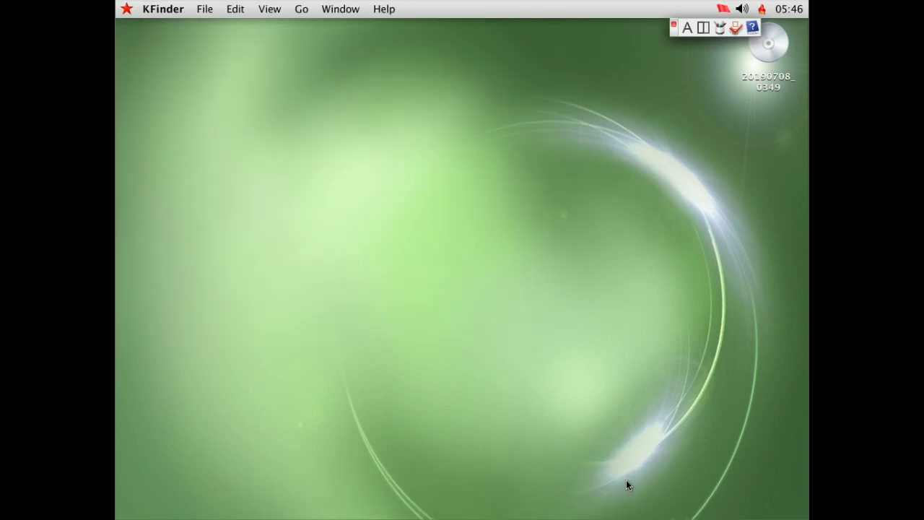